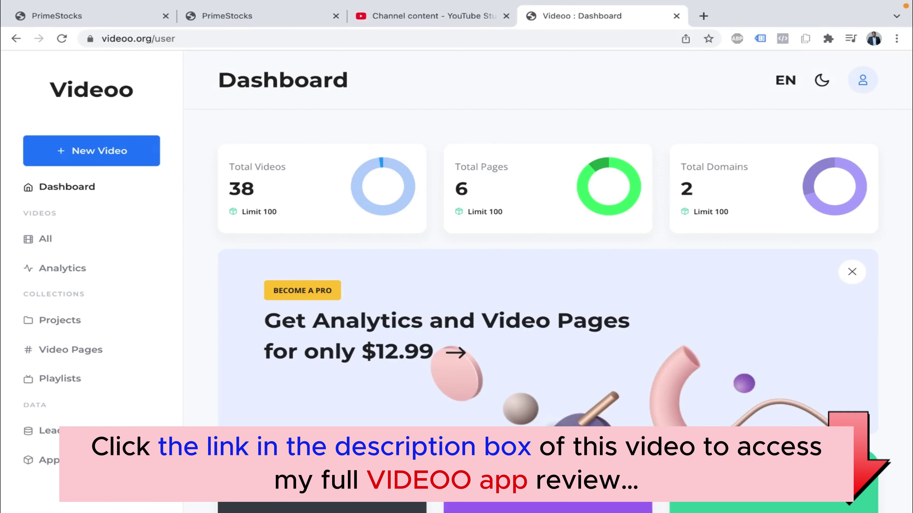
- Highlight the Total Videos, Total Pages and Total Domains card labels, then scroll the dashboard
left_click_drag(229, 167, 275, 167)
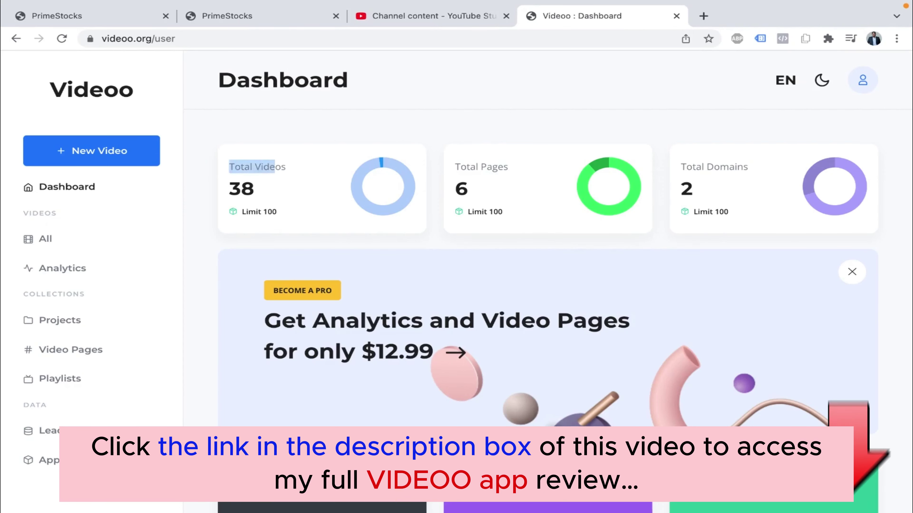
left_click_drag(455, 167, 508, 167)
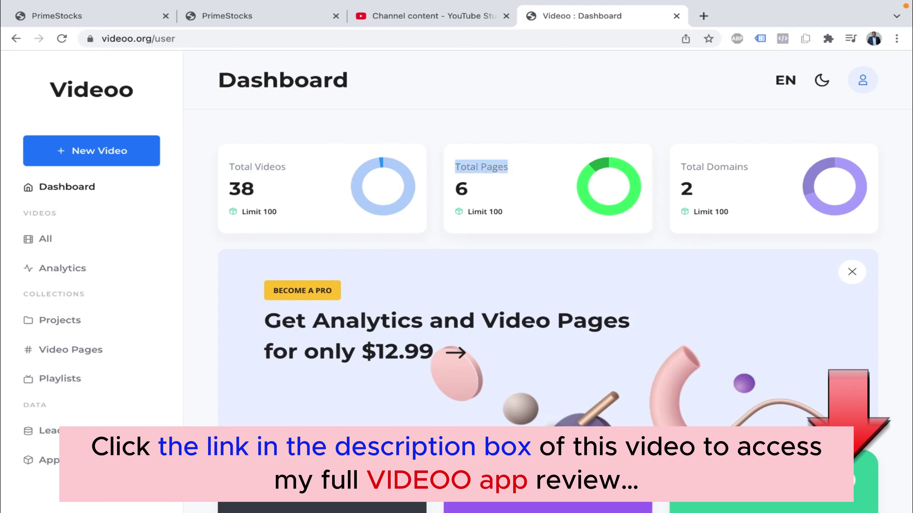
left_click_drag(686, 167, 743, 167)
left_click(742, 167)
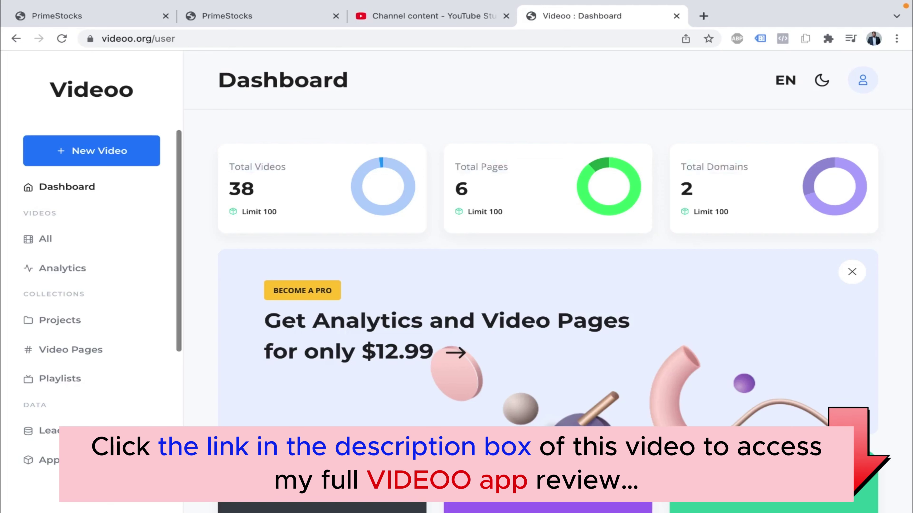
scroll(54, 230, "down", 2)
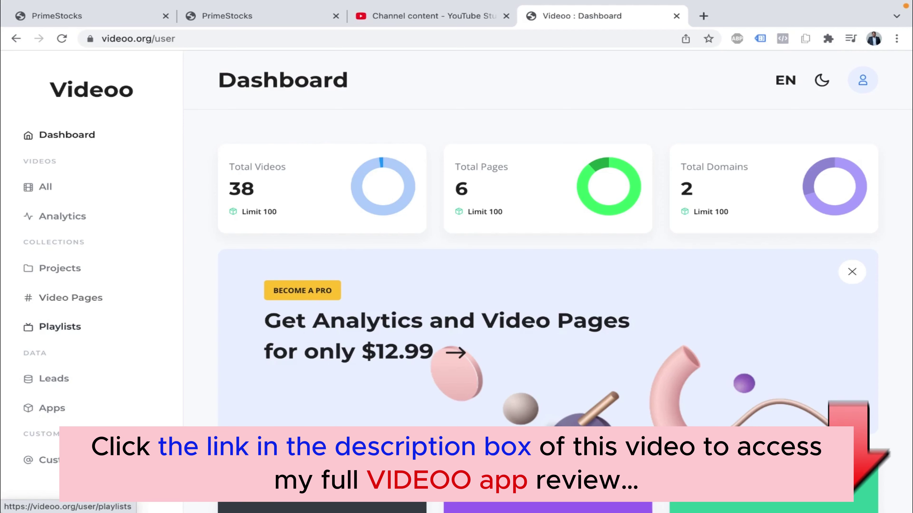
scroll(61, 325, "down", 3)
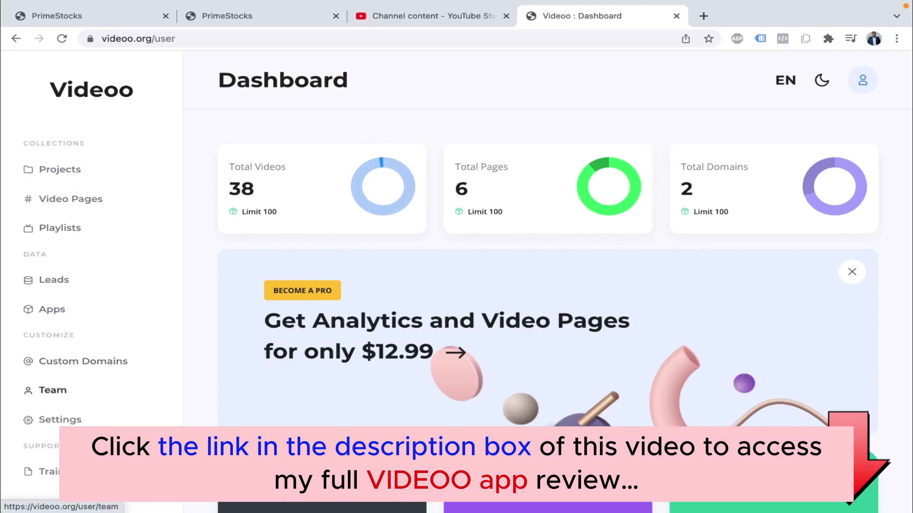
scroll(90, 390, "down", 1)
scroll(90, 320, "up", 5)
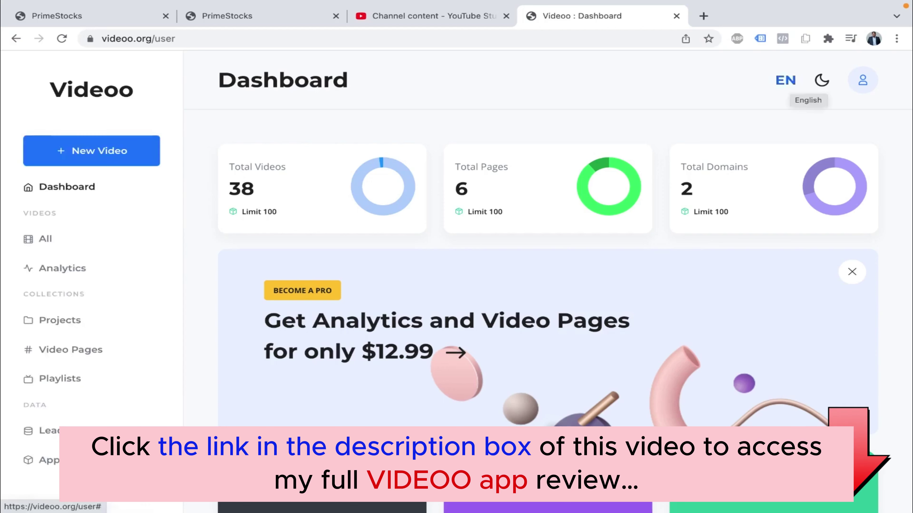
- Keep English as the interface language, toggle the dark theme, and start a new video
left_click(785, 80)
left_click(785, 80)
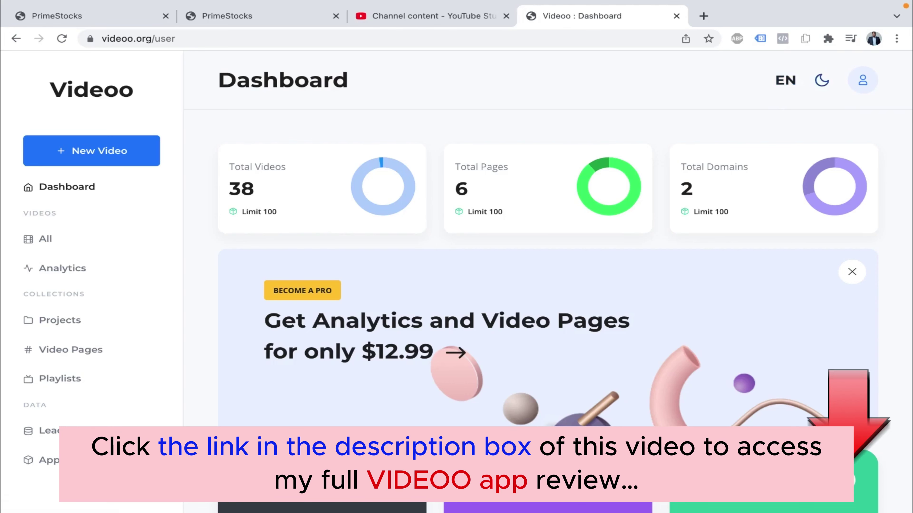
left_click(822, 80)
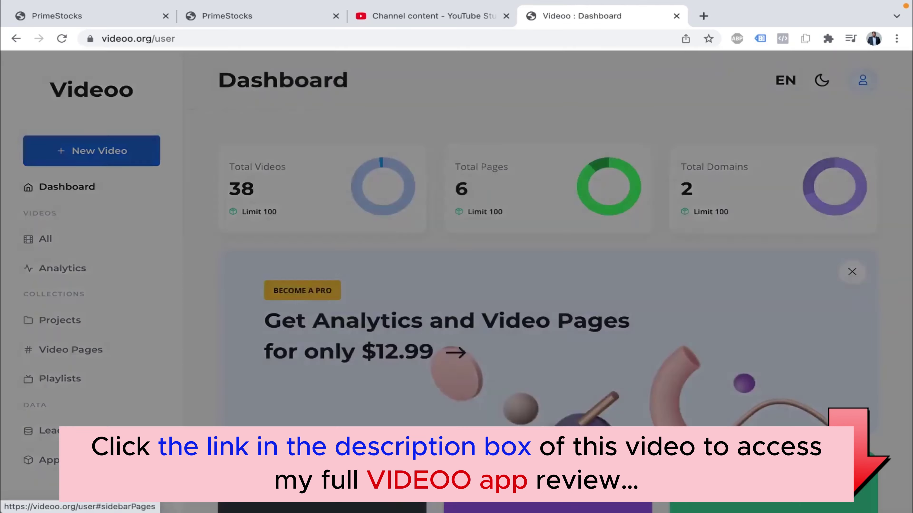
left_click(91, 151)
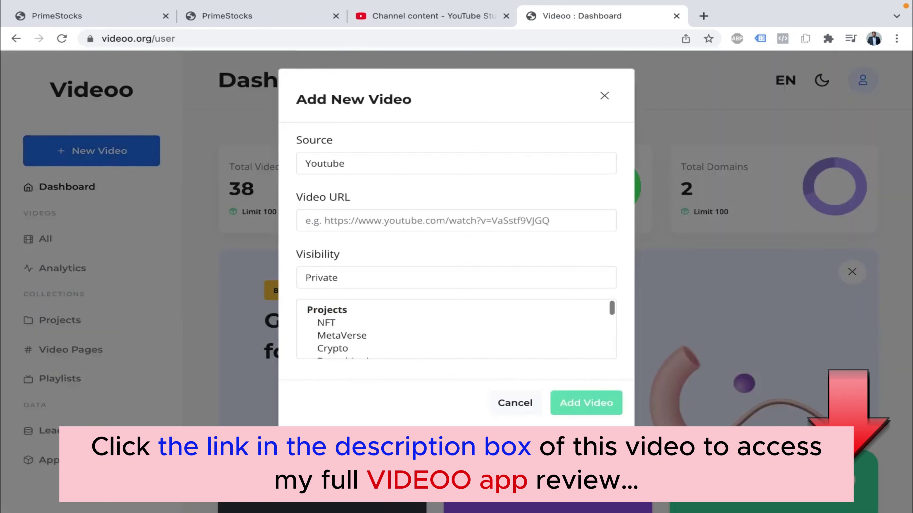
- View the VIP page's PrimeStocks FE Sales Video, then return to the exclusive PrimeStocks page
left_click(227, 16)
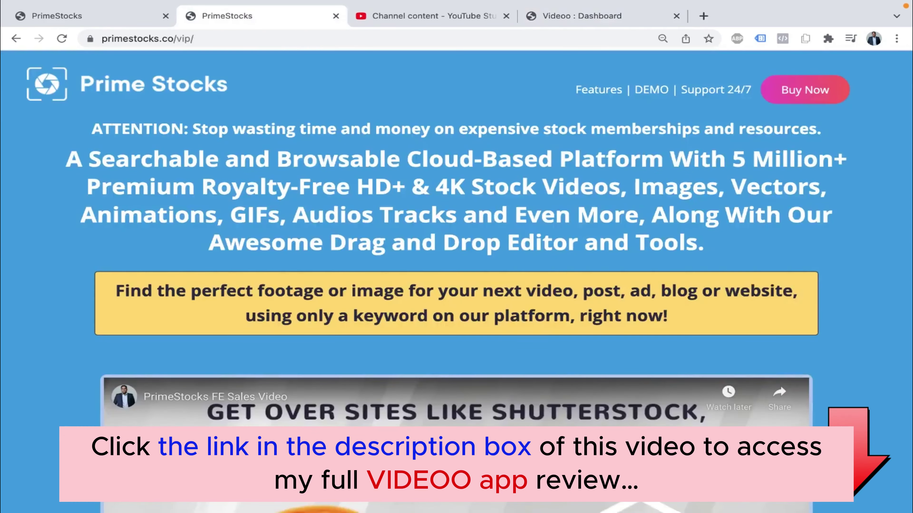
scroll(456, 280, "down", 8)
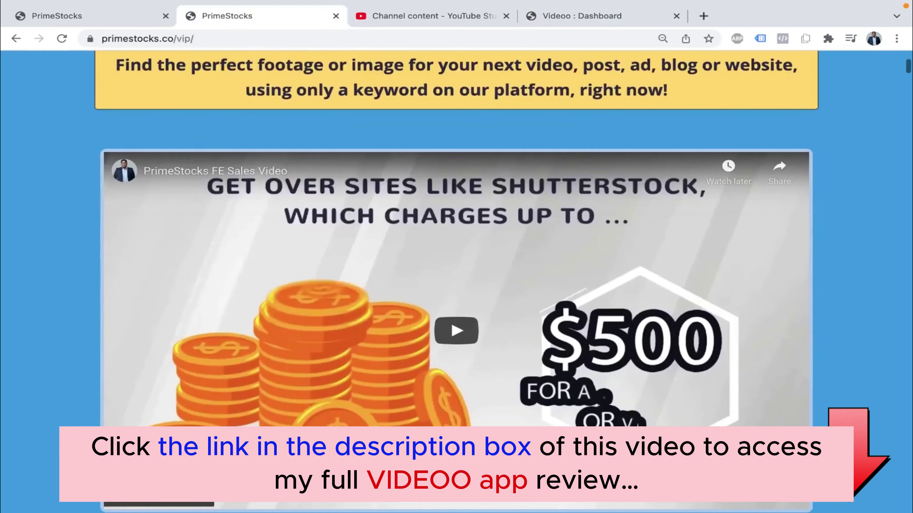
scroll(457, 280, "up", 8)
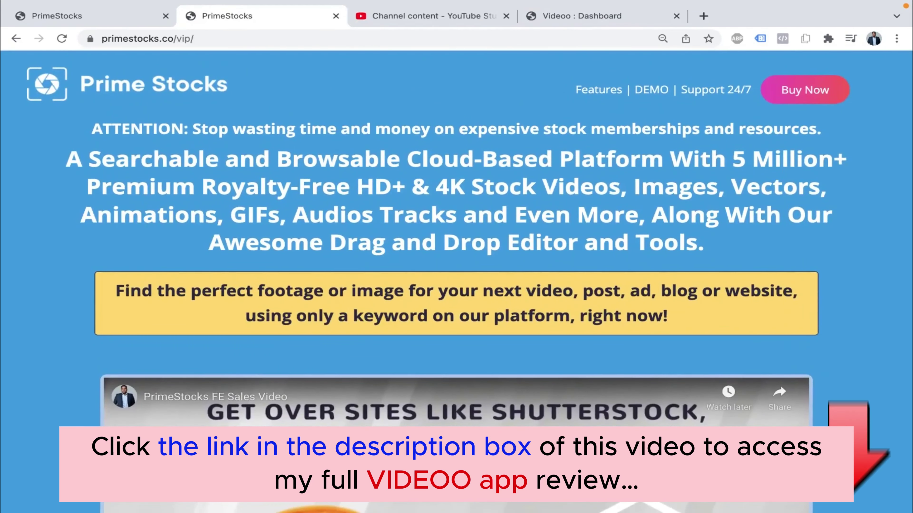
scroll(456, 280, "down", 4)
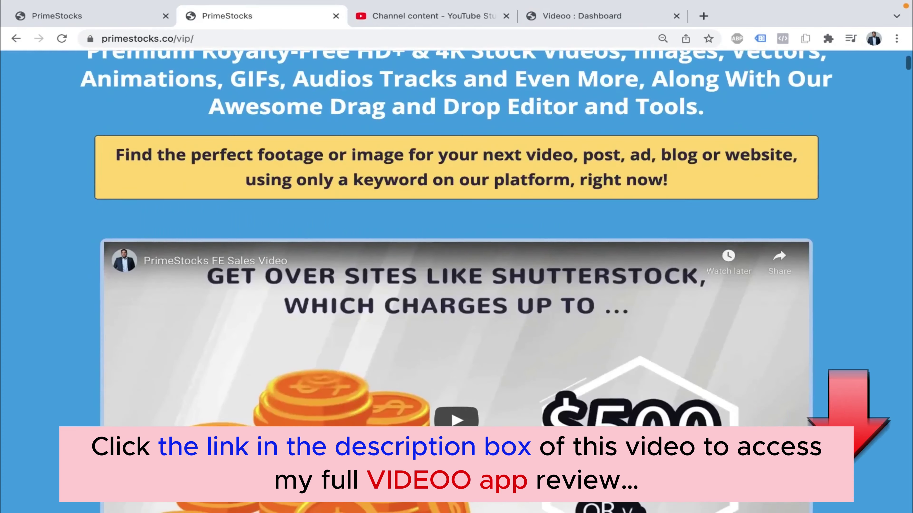
scroll(456, 280, "down", 5)
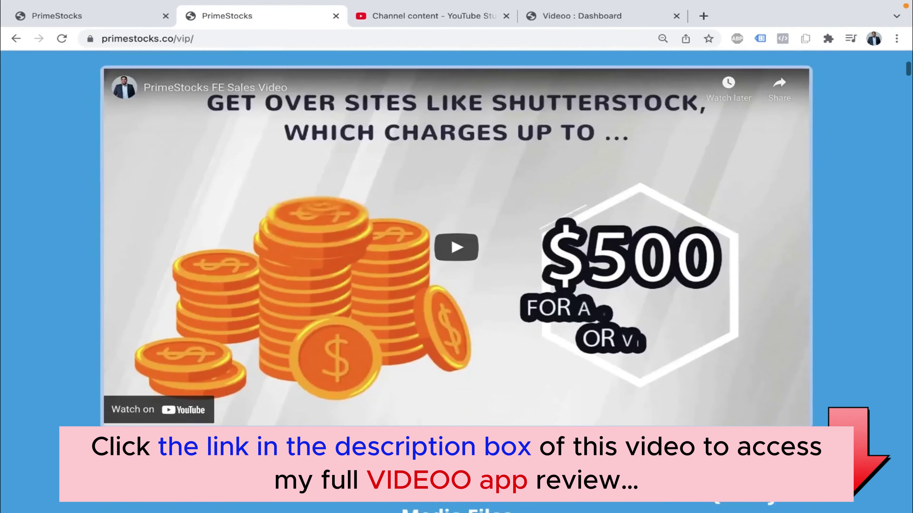
scroll(456, 252, "up", 4)
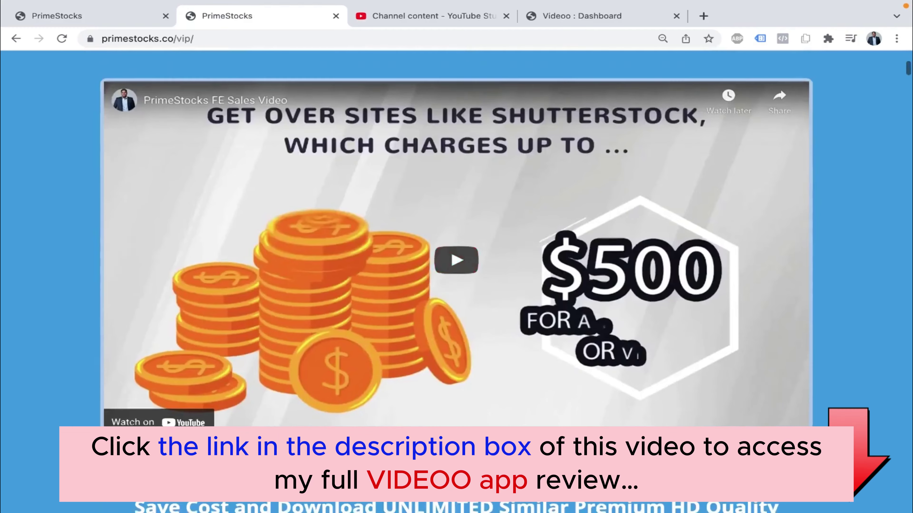
left_click(108, 16)
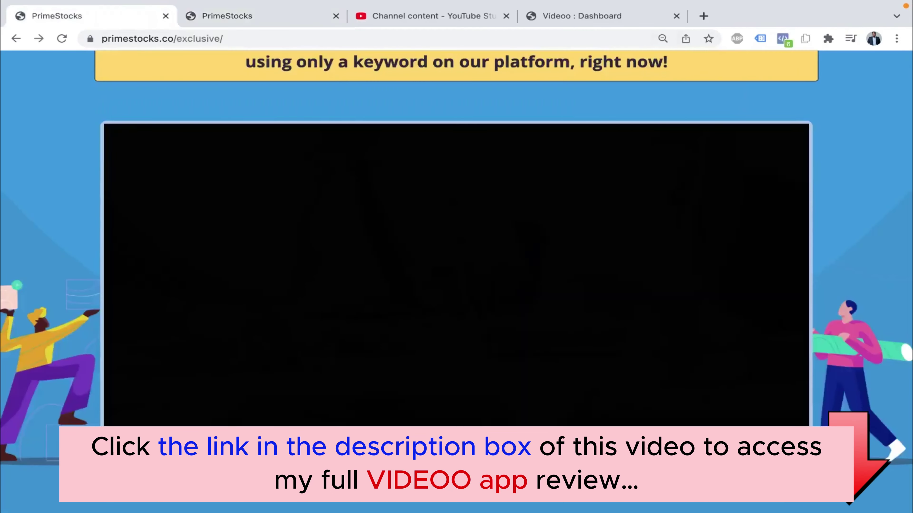
- Play the exclusive page's sales video and pause it near 01:00 on the STOCK 1M+ scene
scroll(456, 280, "up", 7)
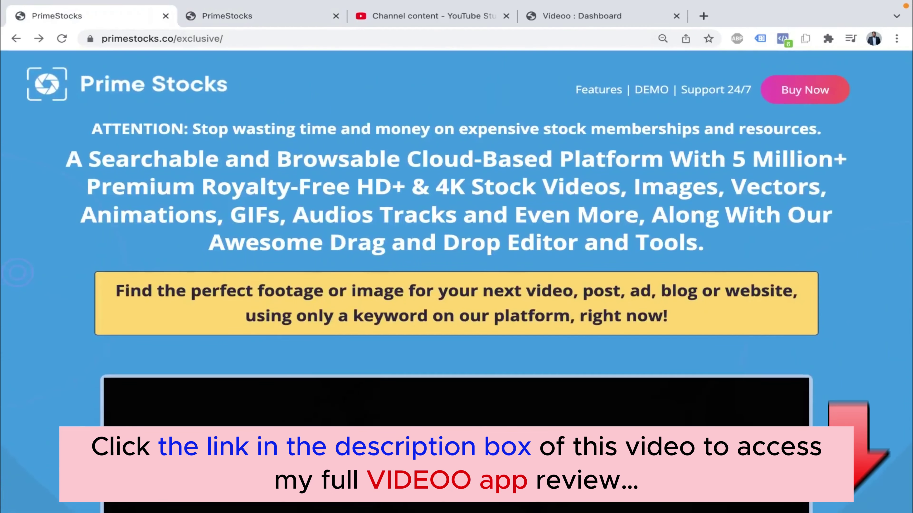
scroll(456, 281, "down", 9)
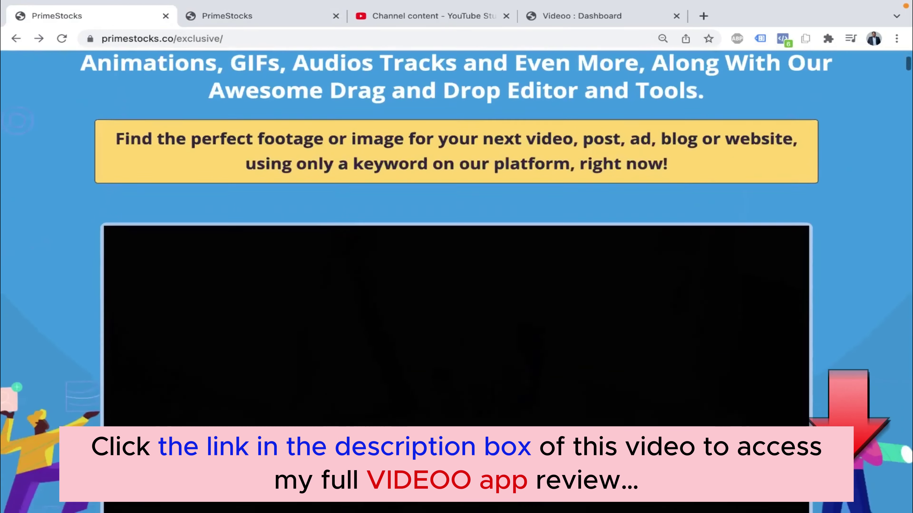
scroll(456, 280, "up", 9)
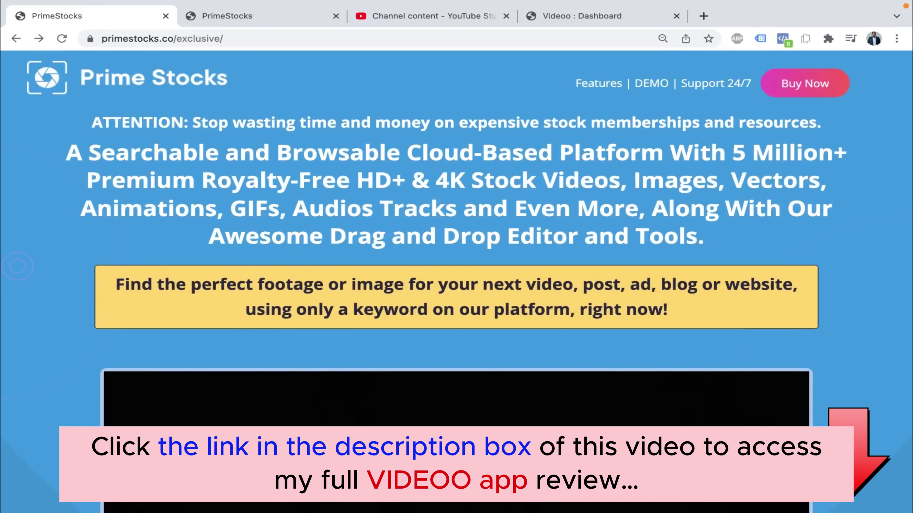
scroll(457, 281, "down", 4)
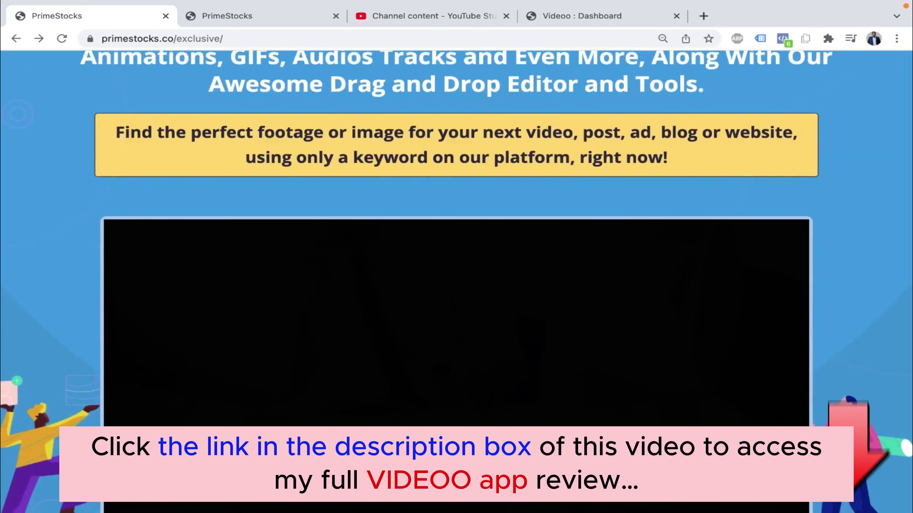
scroll(456, 281, "down", 6)
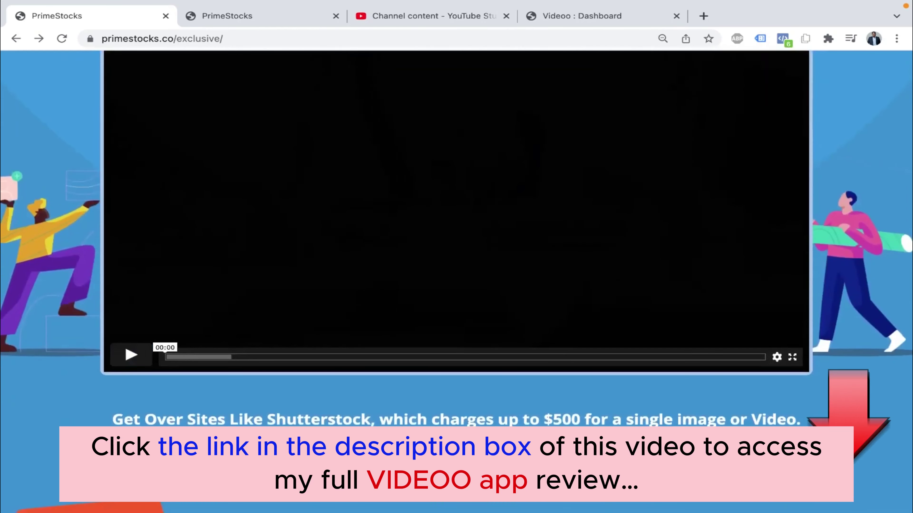
key("space")
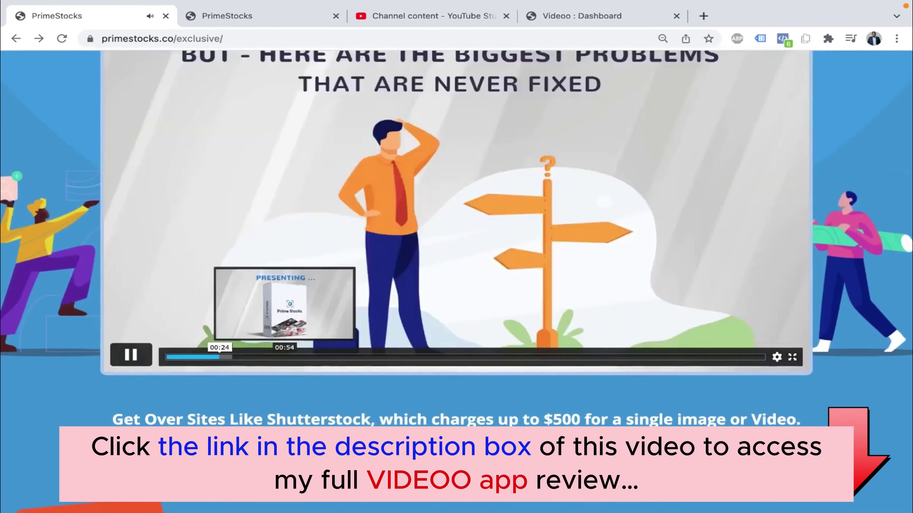
left_click(298, 357)
key("space")
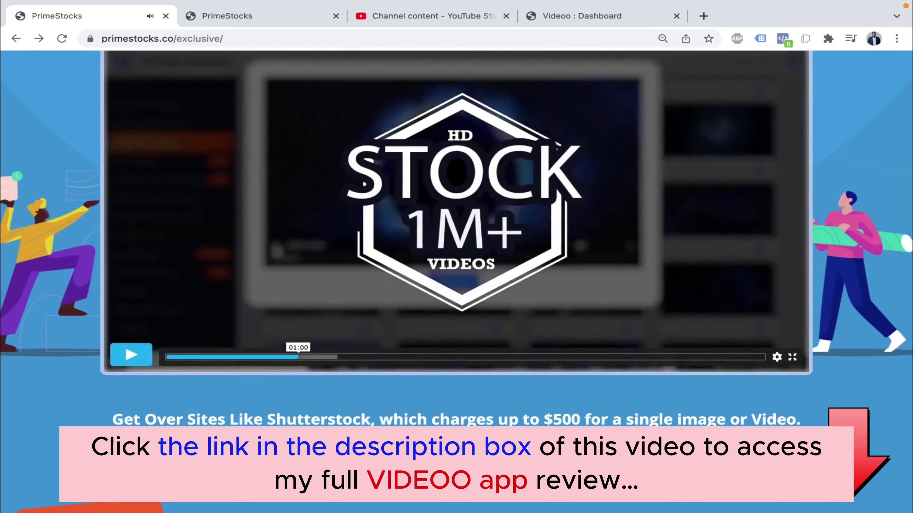
scroll(456, 281, "up", 3)
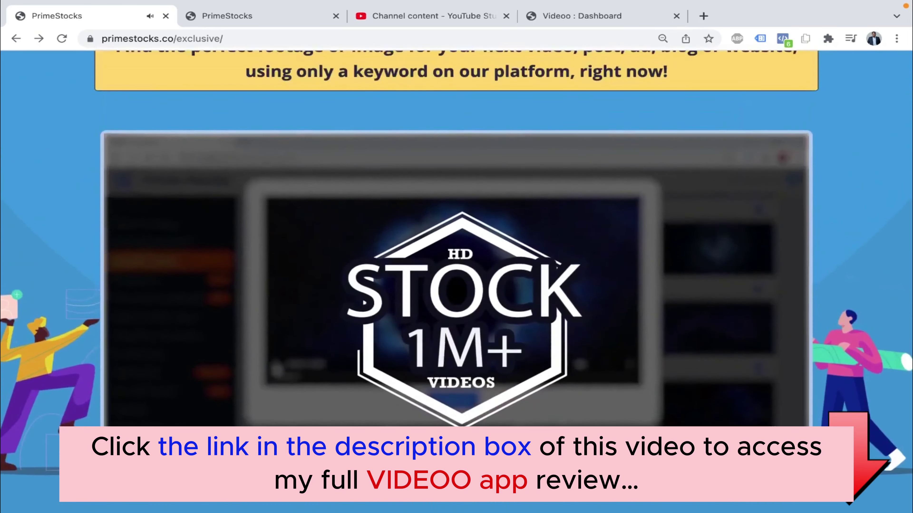
scroll(457, 281, "up", 1)
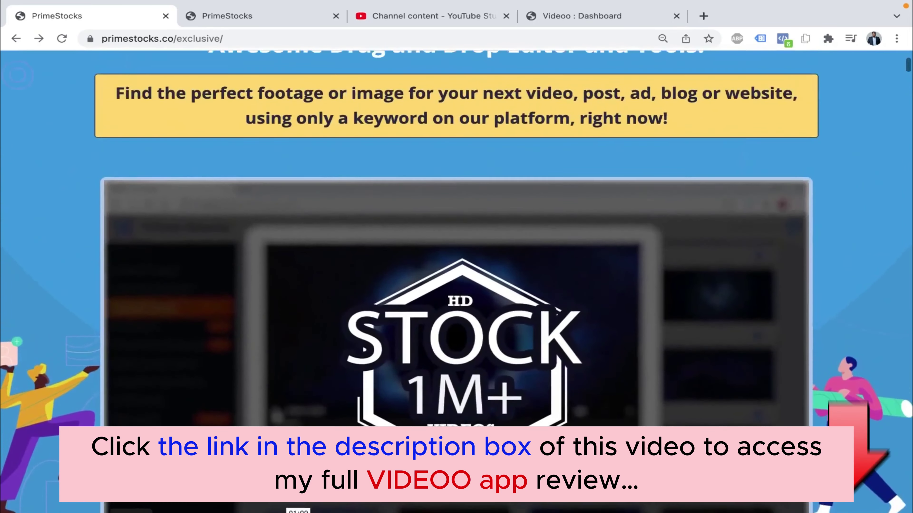
- Open Wistia's pricing page, with Pro at $99 per month, in a new tab
key("ctrl+t")
type("wsit")
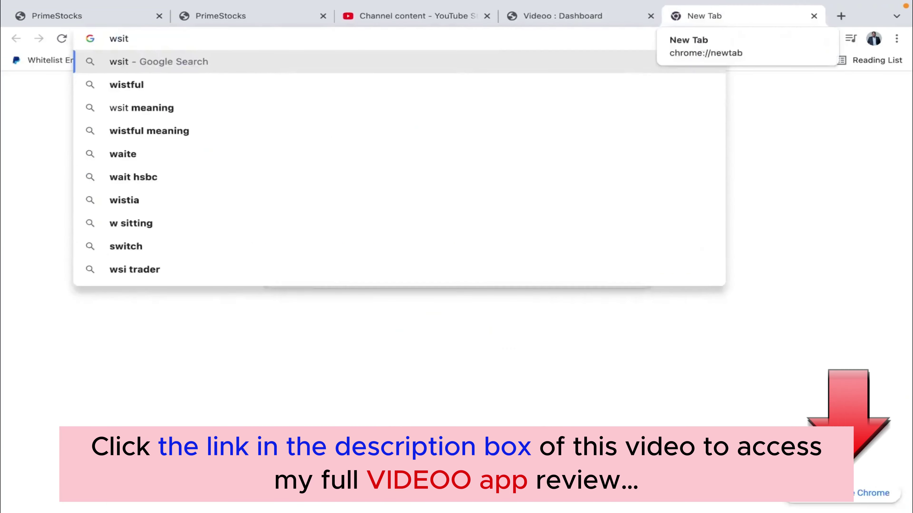
key("BackSpace")
key("BackSpace")
key("BackSpace")
type("is")
key("Down")
key("Down")
key("Down")
key("Down")
key("Down")
key("Down")
key("Return")
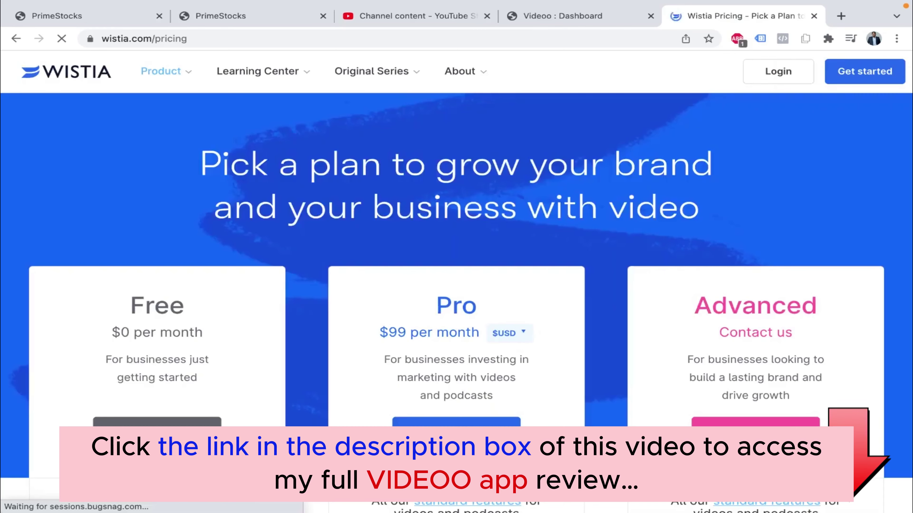
scroll(456, 281, "down", 3)
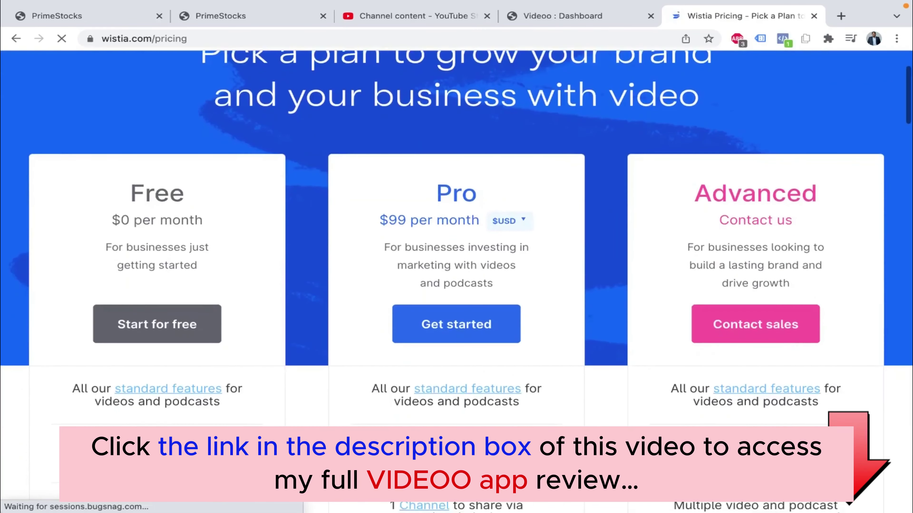
scroll(456, 281, "up", 1)
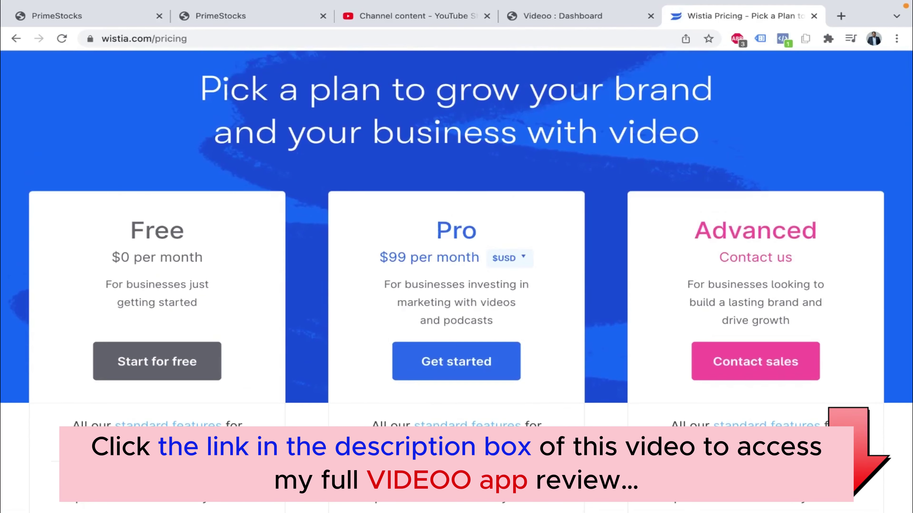
scroll(457, 280, "up", 2)
- Play and pause the VIP page's embedded sales video, then return to the Videoo dashboard
key("ctrl+2")
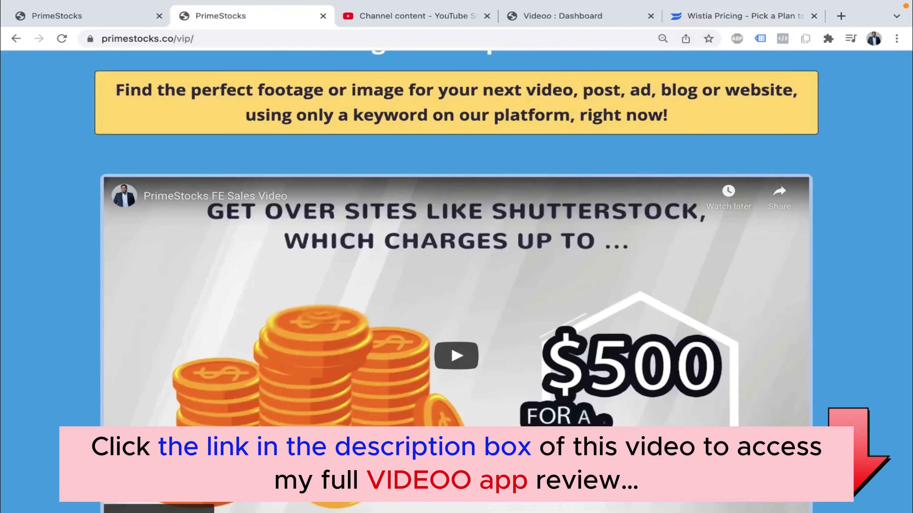
scroll(456, 280, "down", 4)
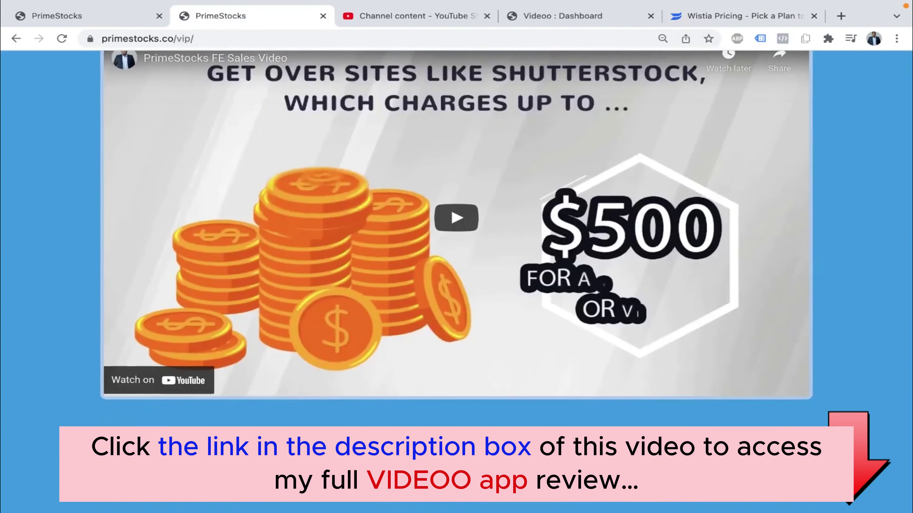
scroll(456, 280, "up", 1)
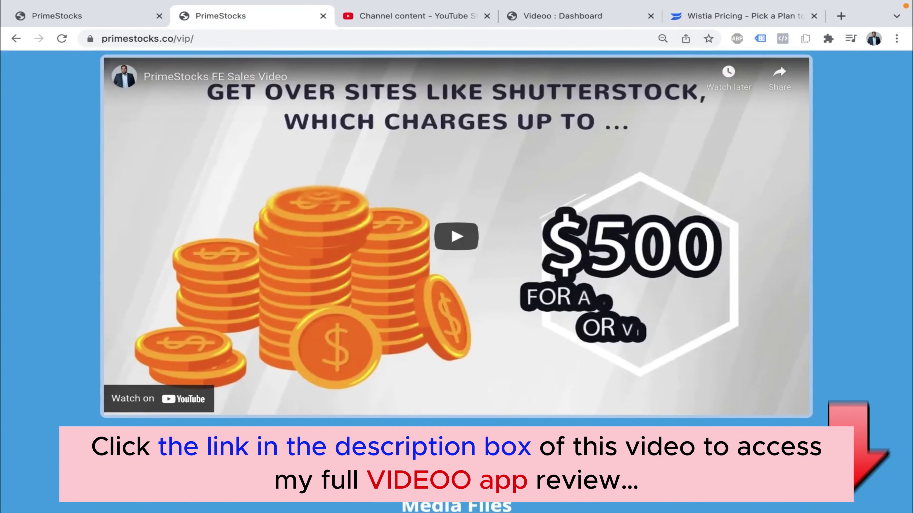
scroll(456, 280, "up", 2)
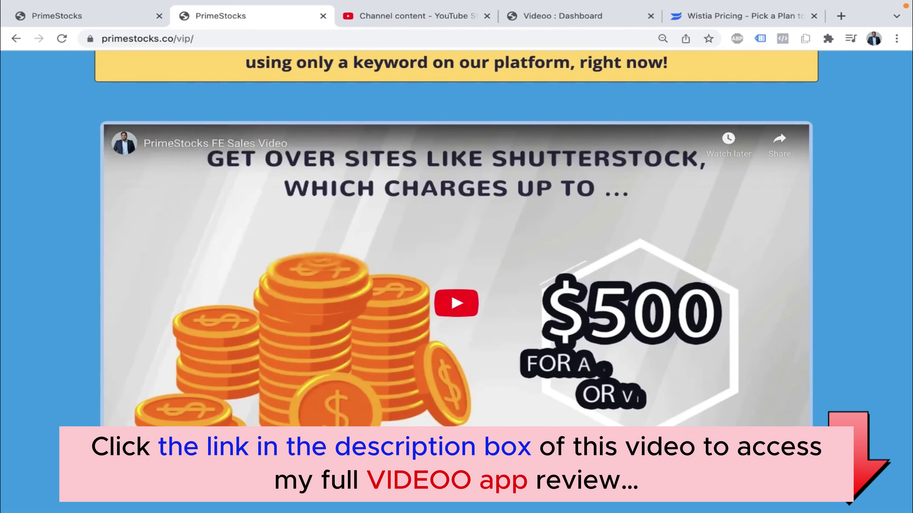
left_click(456, 303)
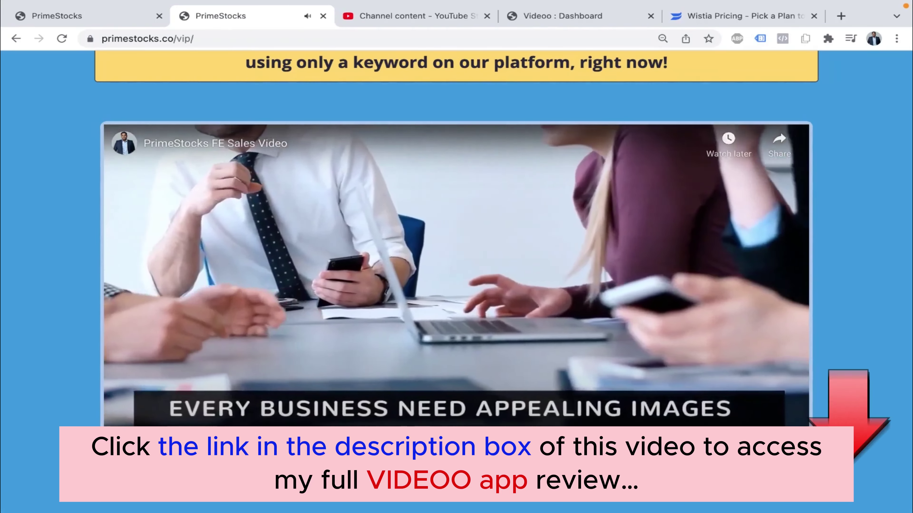
key("space")
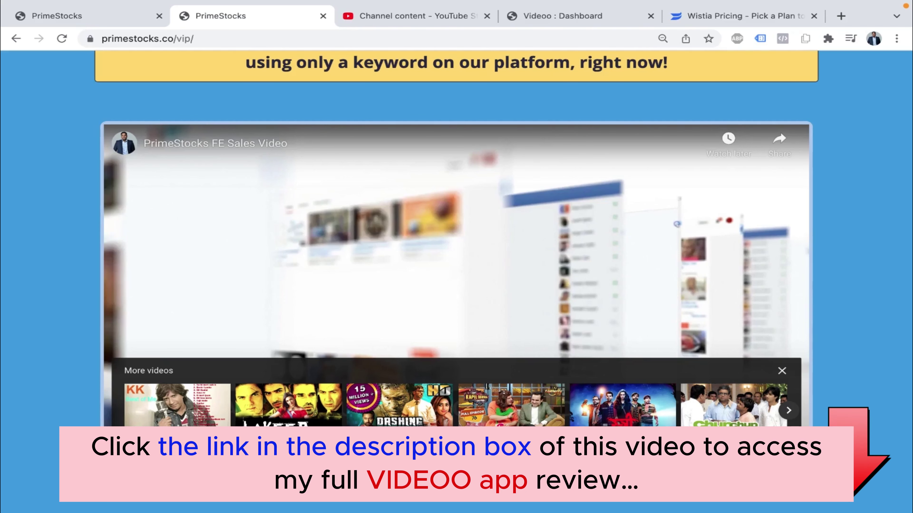
scroll(457, 237, "up", 1)
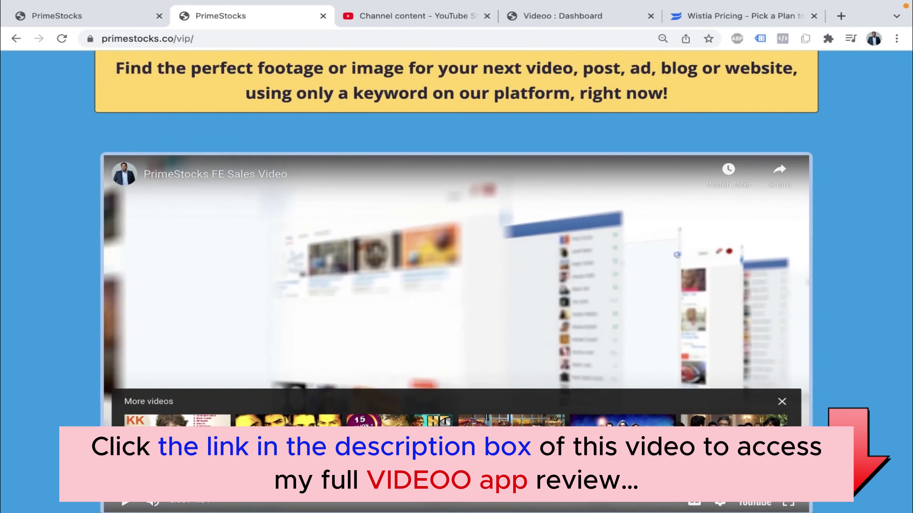
scroll(457, 280, "down", 1)
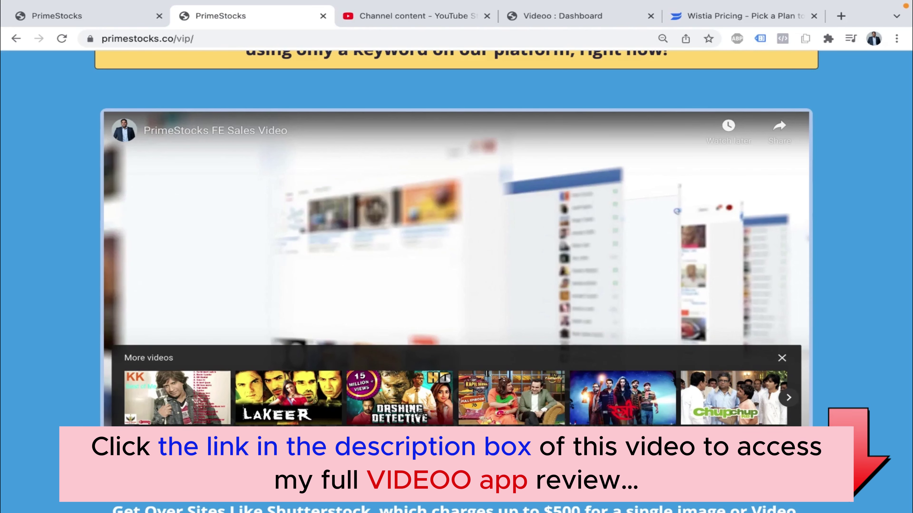
scroll(1, 308, "down", 1)
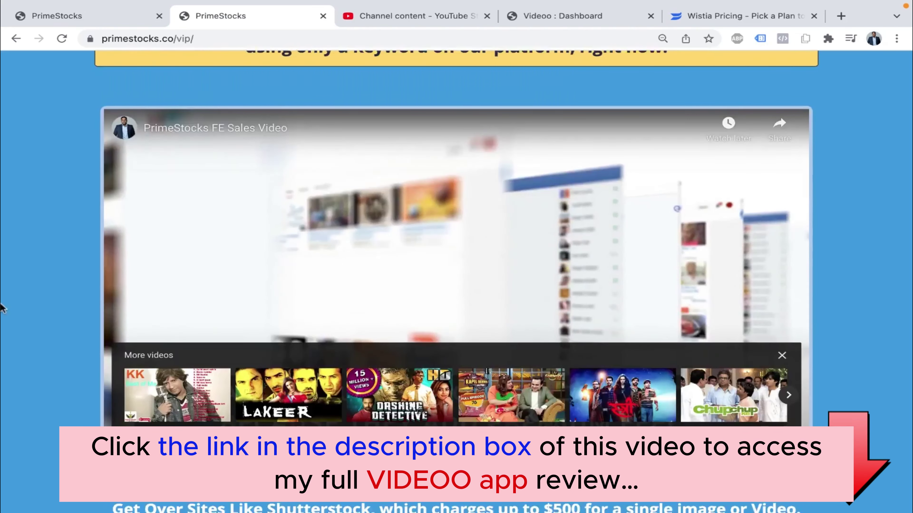
left_click(551, 15)
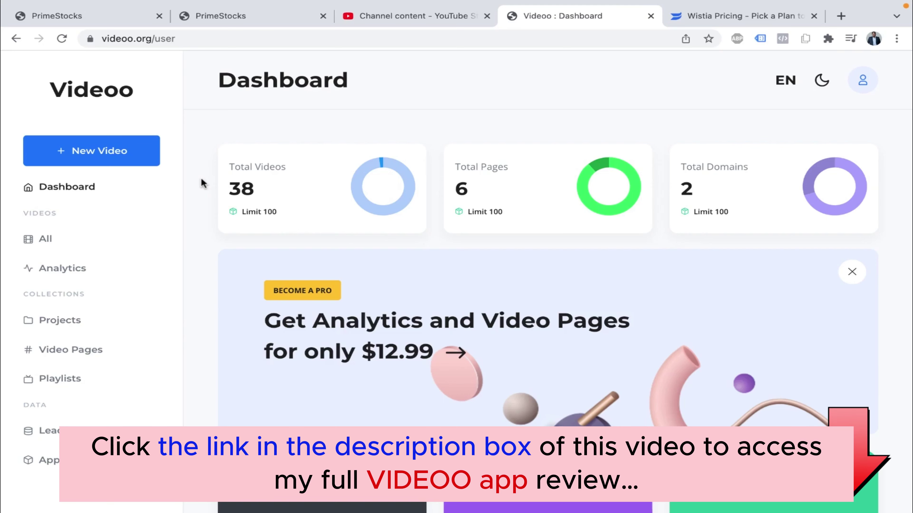
- Start a new Videoo video with Youtube as the source
left_click(82, 154)
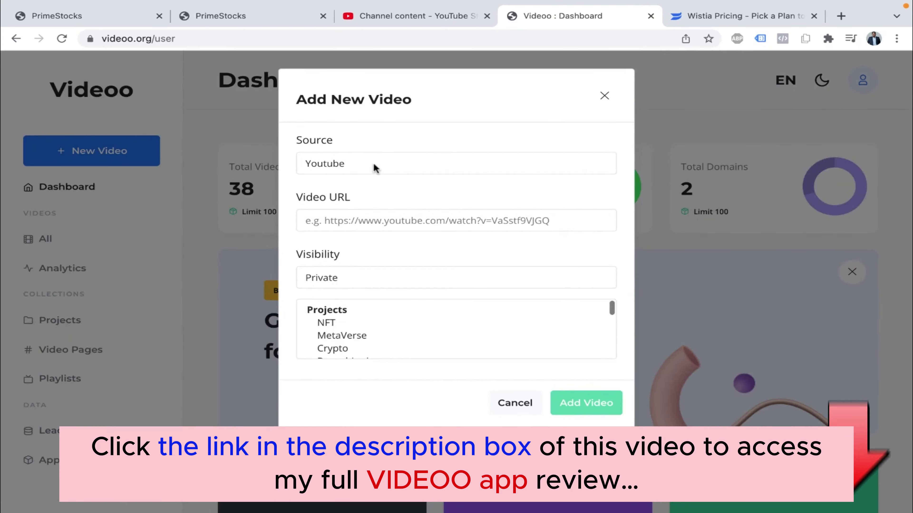
left_click(374, 168)
left_click(310, 156)
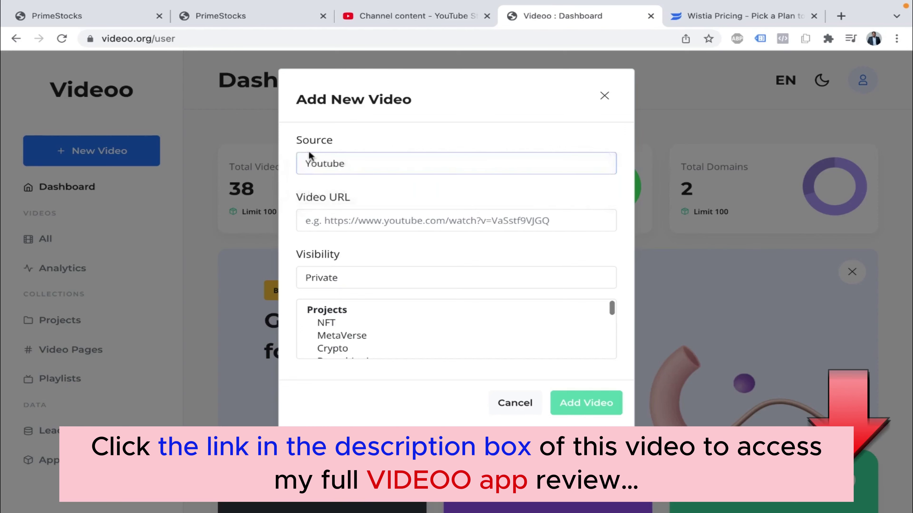
- Copy the $500 sales video's shareable link from YouTube Studio
left_click(404, 14)
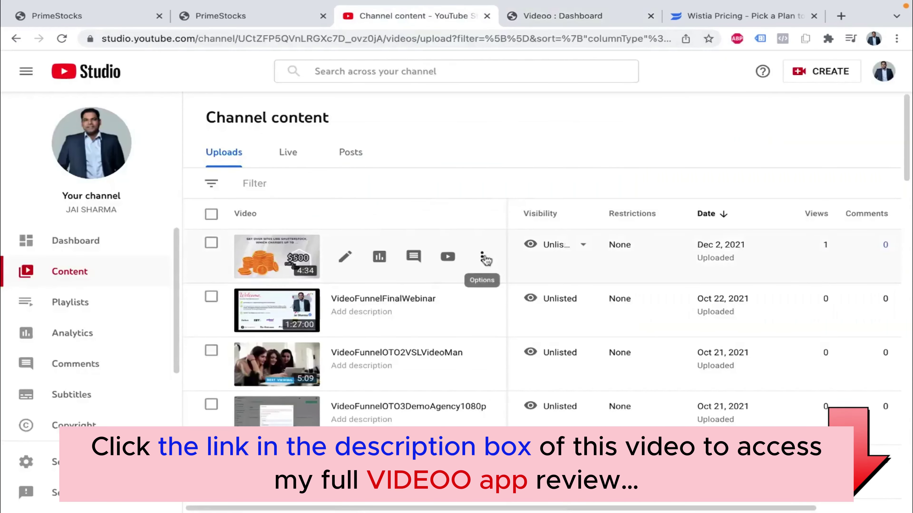
left_click(481, 257)
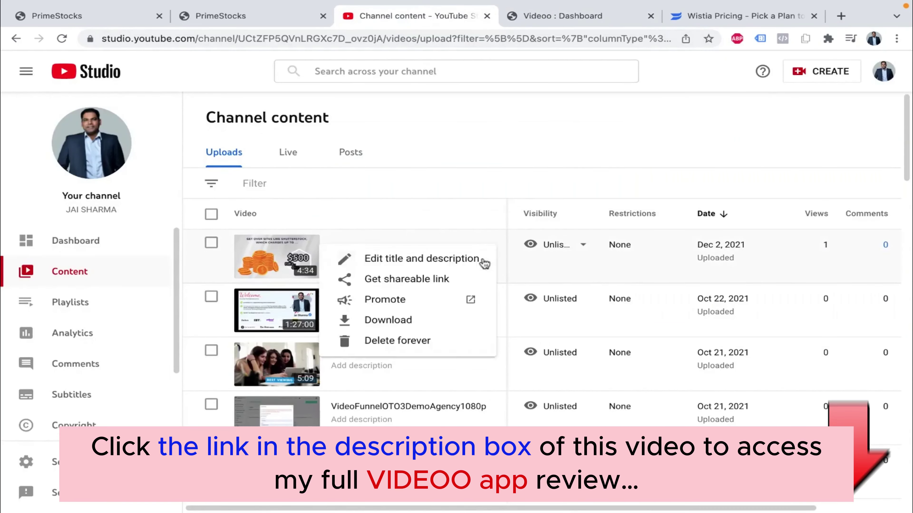
left_click(391, 279)
- Paste the YouTube link as the video URL and set Visibility to Public
left_click(528, 16)
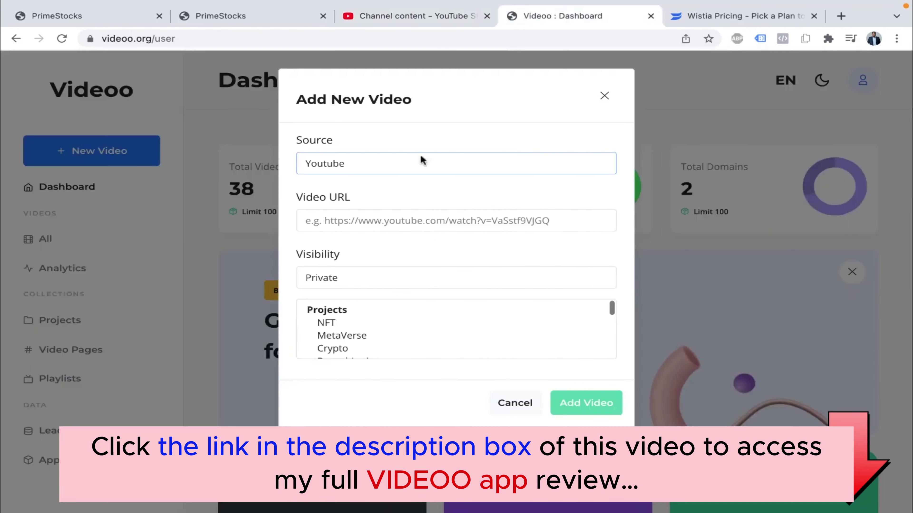
left_click(385, 216)
type("https://youtu.be/LQ_ht5f72Sc")
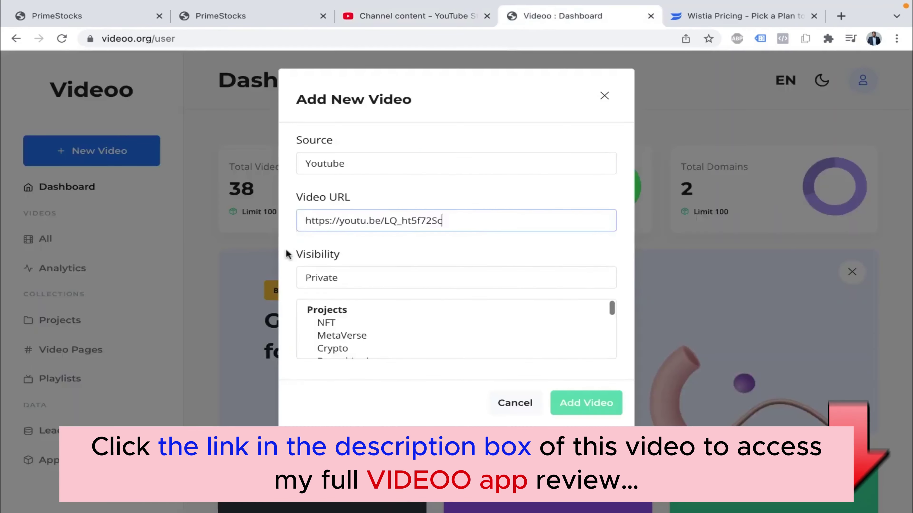
left_click(386, 281)
left_click(361, 294)
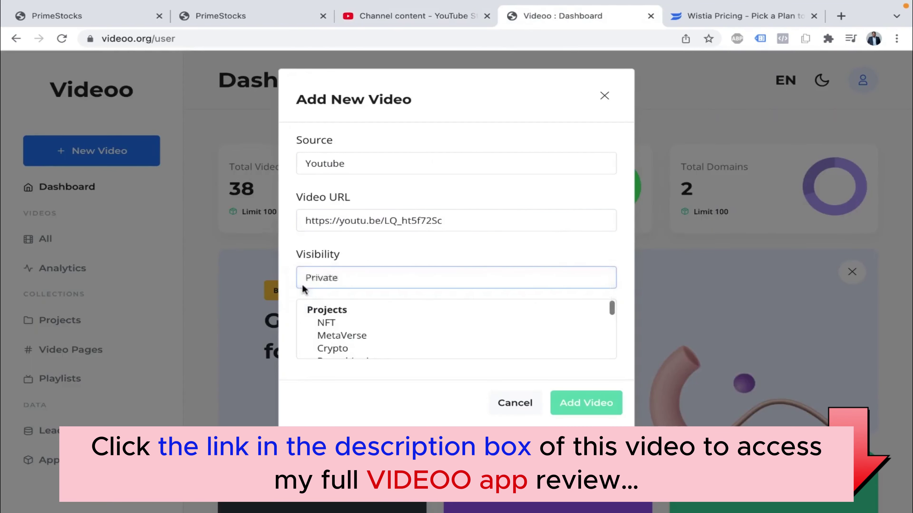
- Assign the video to the Affiliate Marketing playlist and create it
scroll(423, 335, "down", 2)
scroll(424, 338, "down", 1)
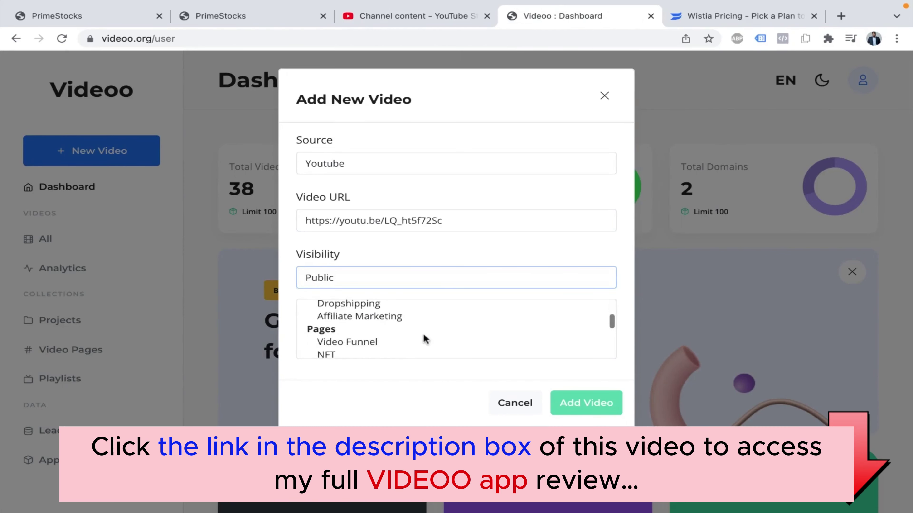
left_click(351, 317)
scroll(430, 324, "up", 2)
scroll(430, 324, "down", 3)
scroll(430, 324, "down", 1)
scroll(430, 324, "up", 1)
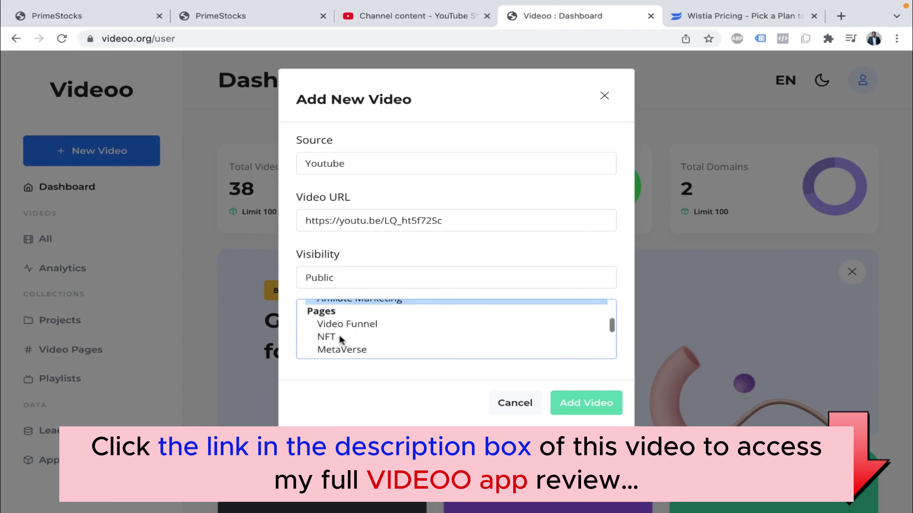
scroll(367, 338, "down", 3)
scroll(367, 338, "down", 1)
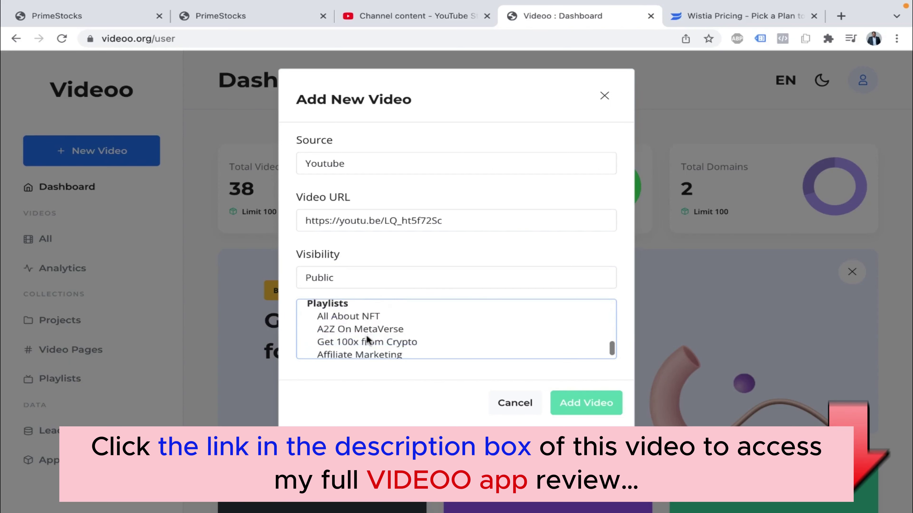
scroll(359, 331, "down", 1)
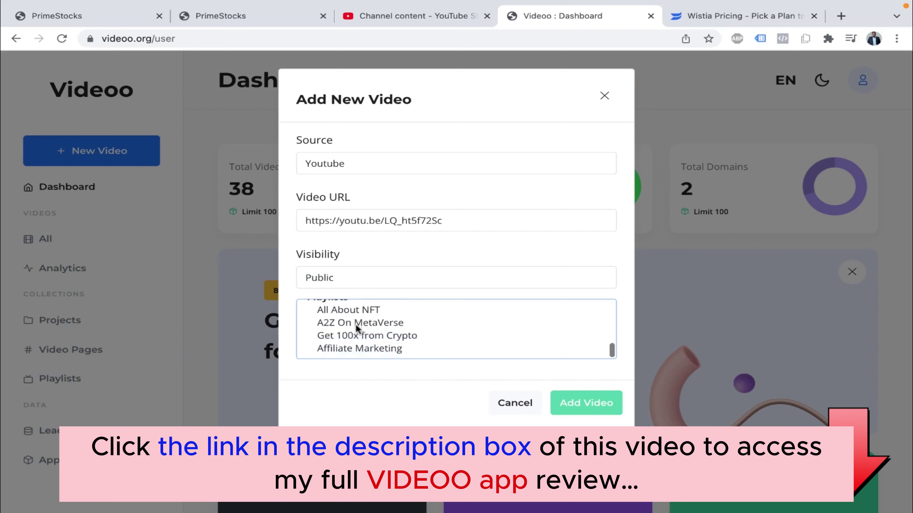
left_click(352, 347)
left_click(580, 403)
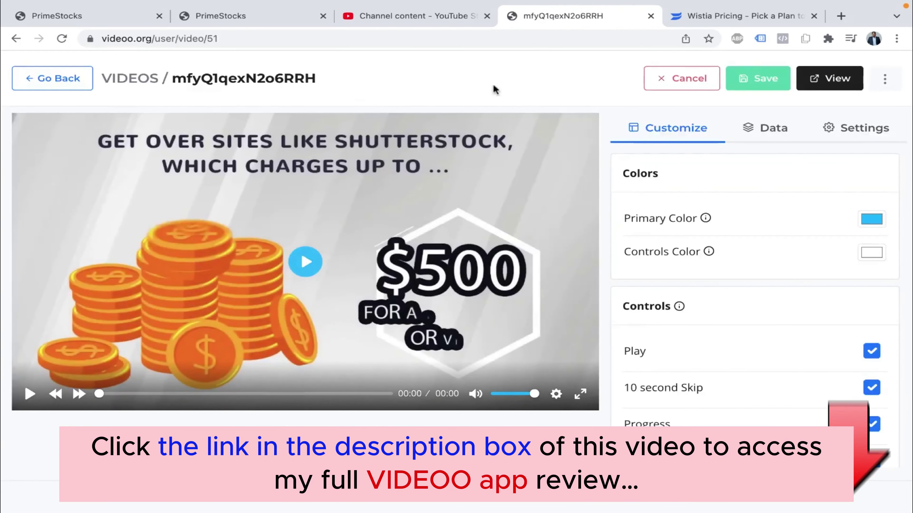
- Check the PrimeStocks sales page, then drag the video editor tab beside the PrimeStocks tabs
scroll(697, 239, "down", 1)
scroll(697, 239, "up", 1)
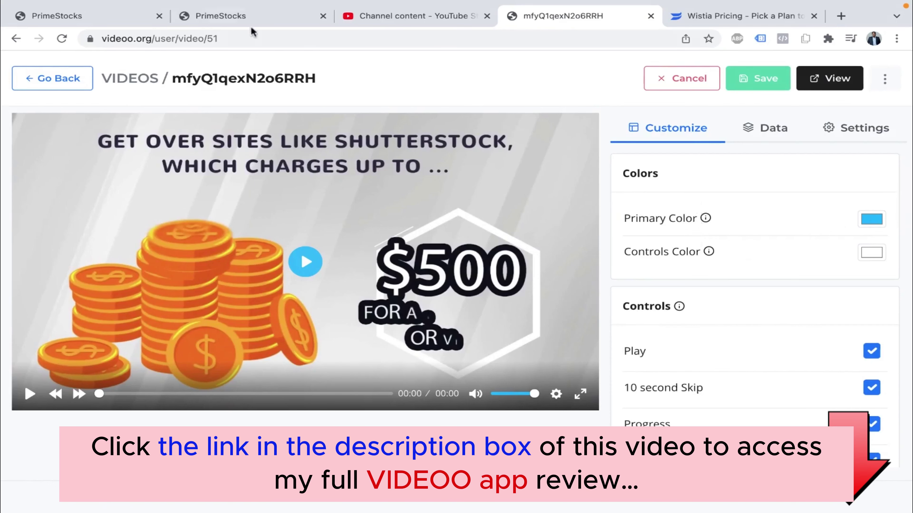
left_click(240, 17)
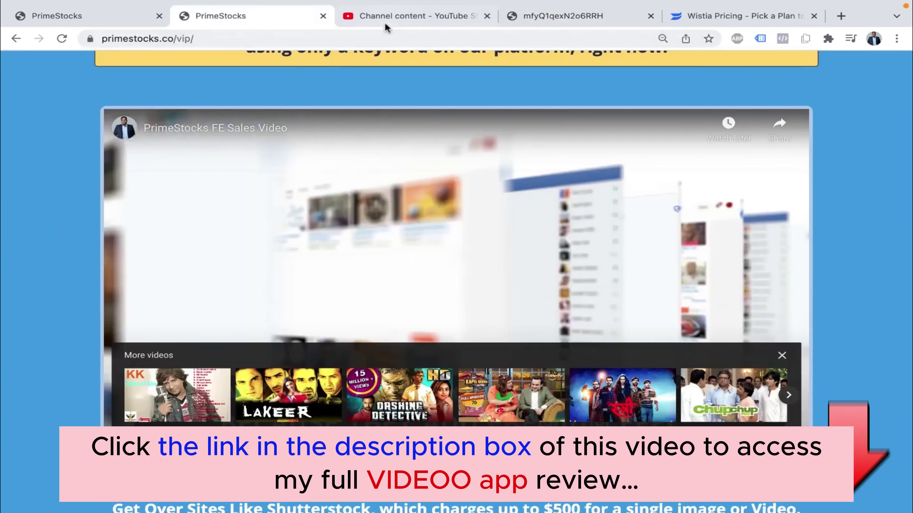
left_click_drag(561, 16, 406, 17)
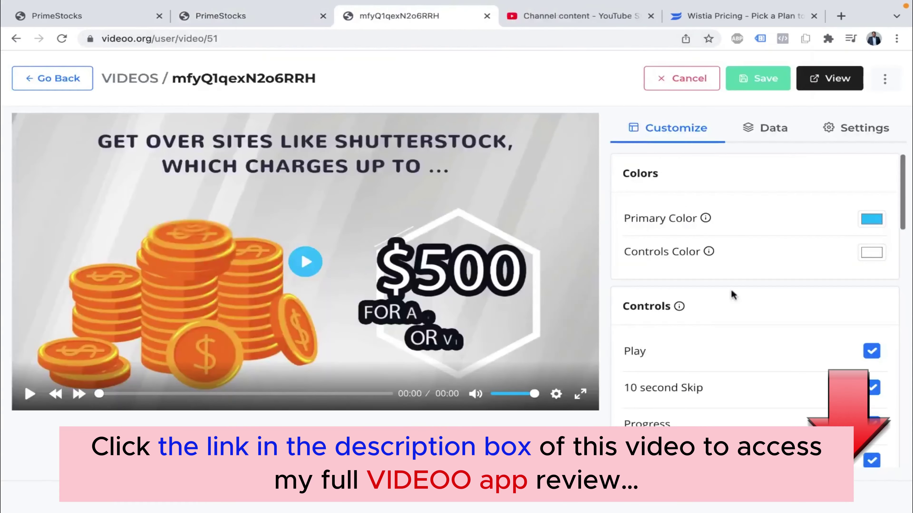
- Try a red colour for the player controls, then keep them white
left_click(871, 253)
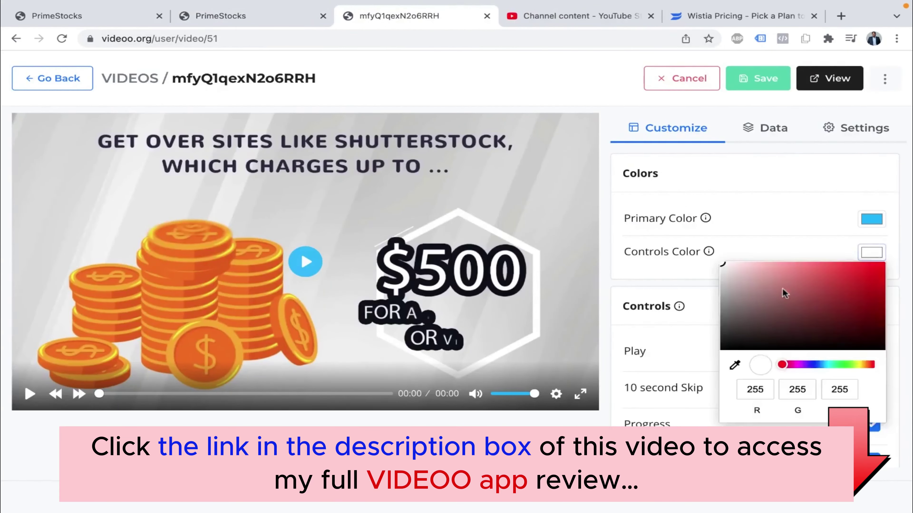
left_click(838, 285)
left_click_drag(837, 285, 718, 267)
left_click(648, 268)
- Jump the preview to 01:35 and test the volume control and playback speed settings
scroll(723, 299, "down", 1)
scroll(720, 299, "down", 2)
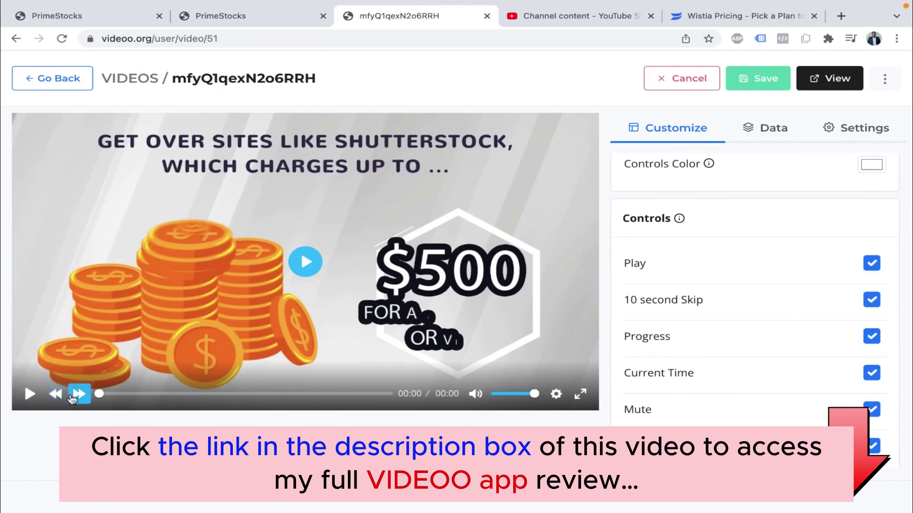
scroll(741, 350, "down", 2)
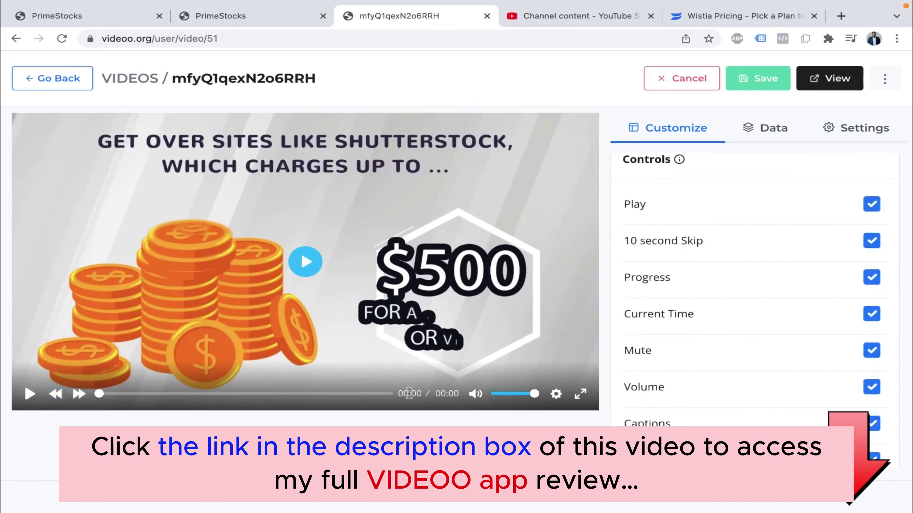
left_click(200, 393)
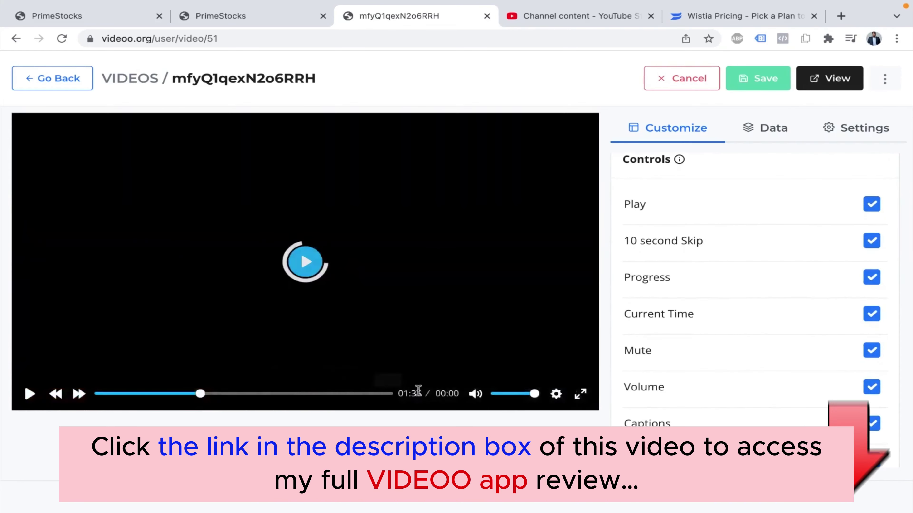
scroll(733, 331, "down", 2)
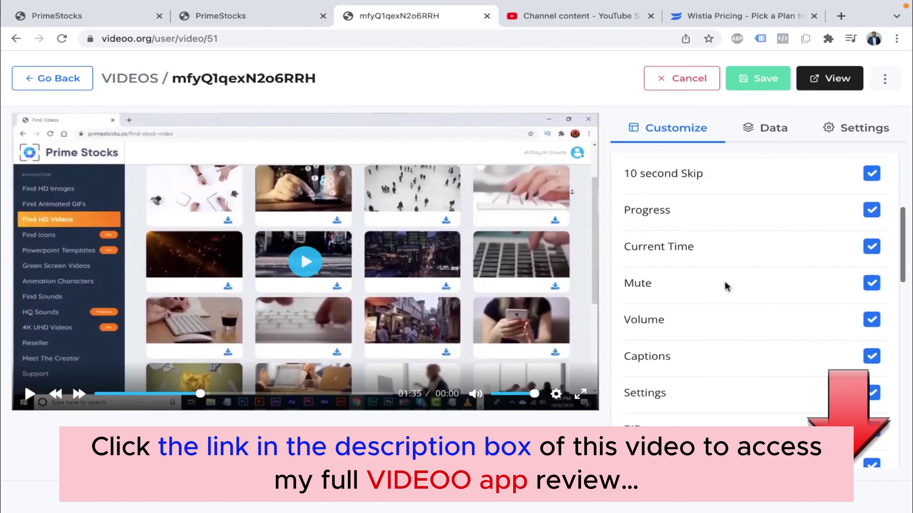
left_click(872, 321)
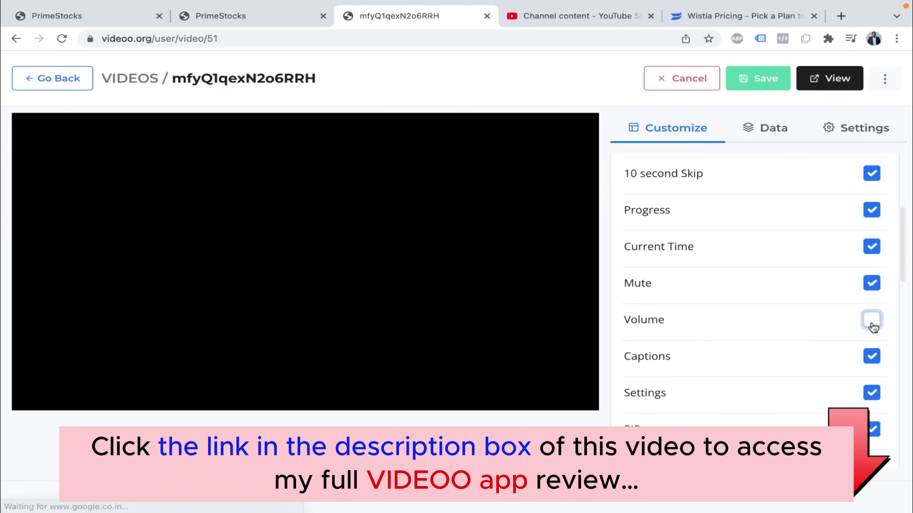
left_click(871, 322)
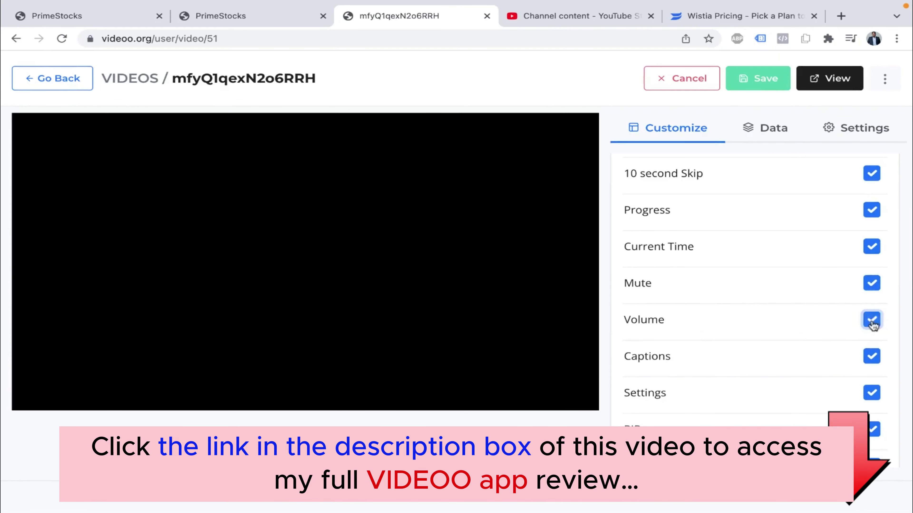
scroll(841, 349, "down", 2)
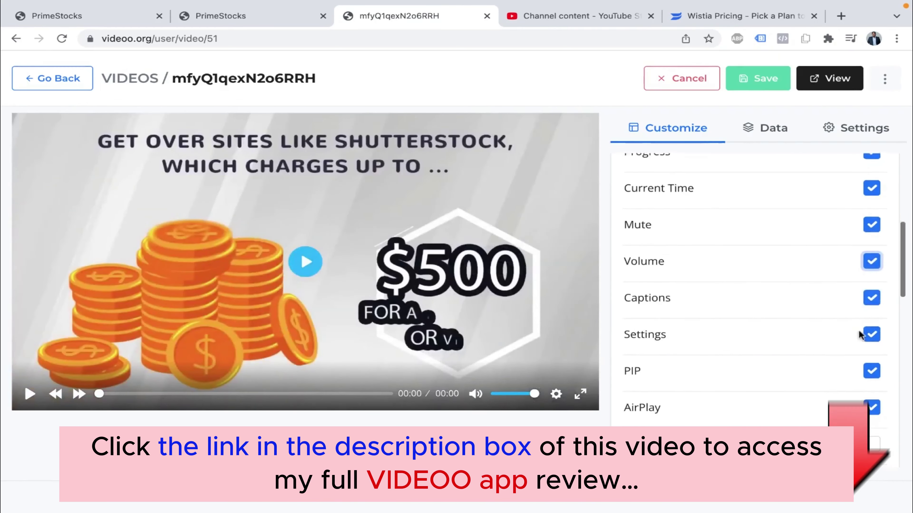
left_click(556, 394)
left_click(633, 363)
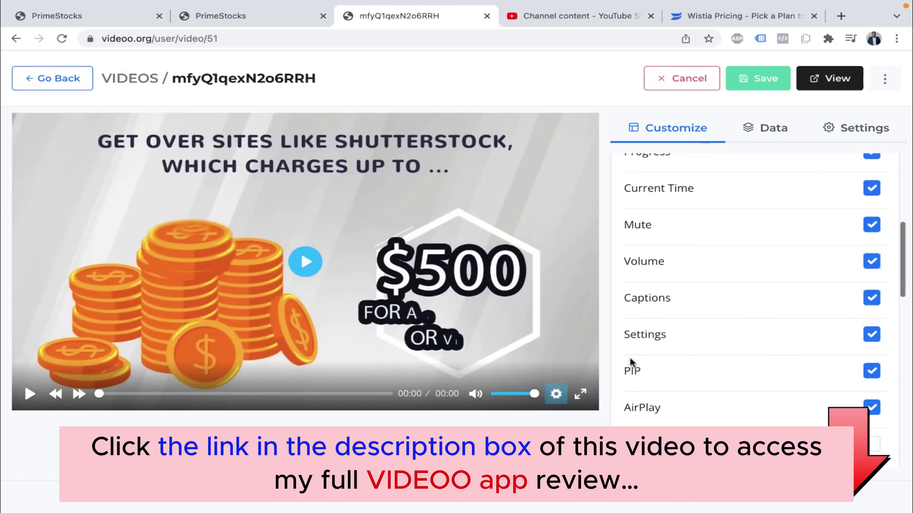
- Enable the Download control and save the player settings
scroll(724, 359, "down", 2)
scroll(724, 358, "down", 1)
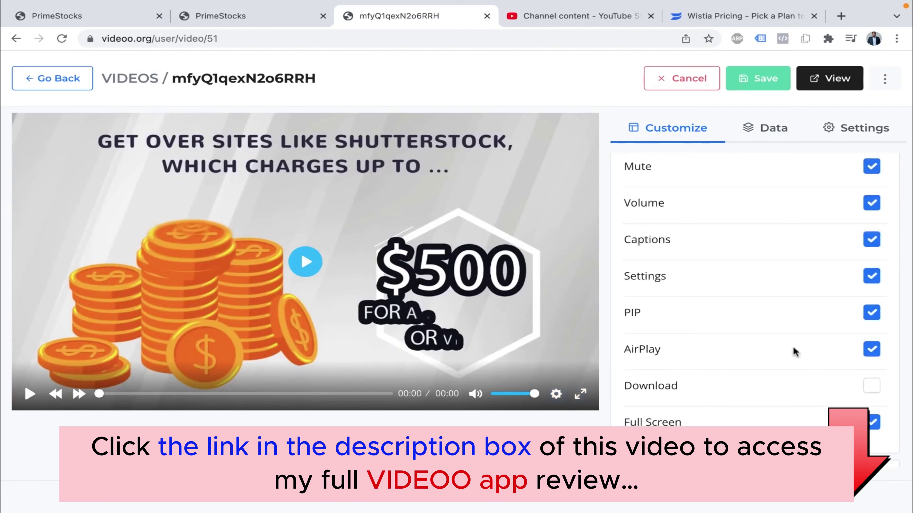
scroll(794, 351, "down", 3)
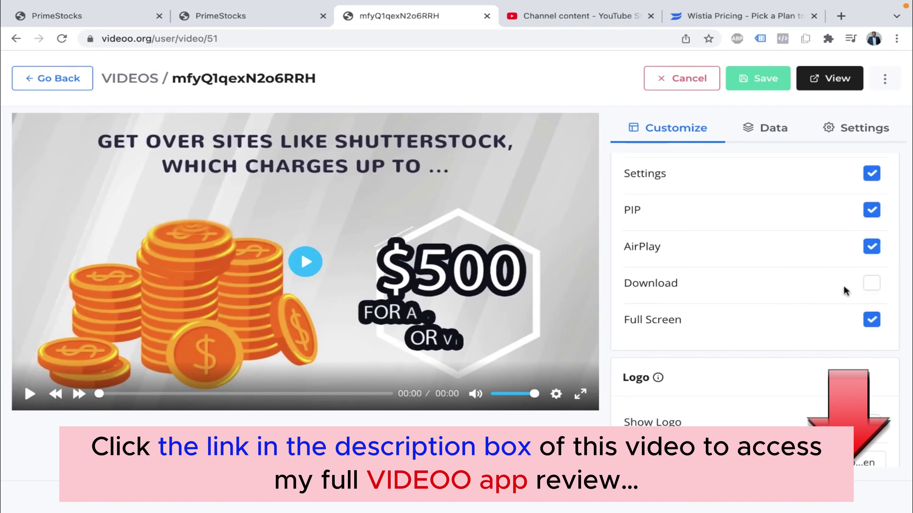
left_click(870, 286)
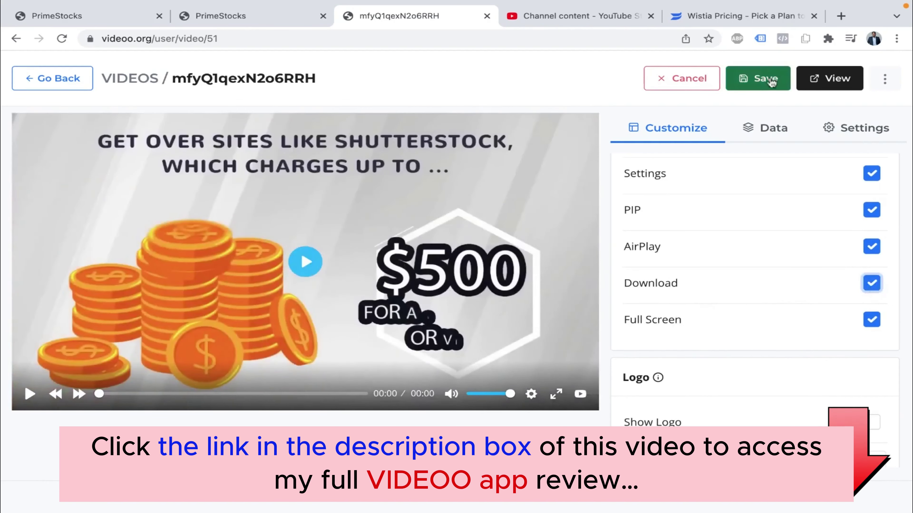
left_click(765, 79)
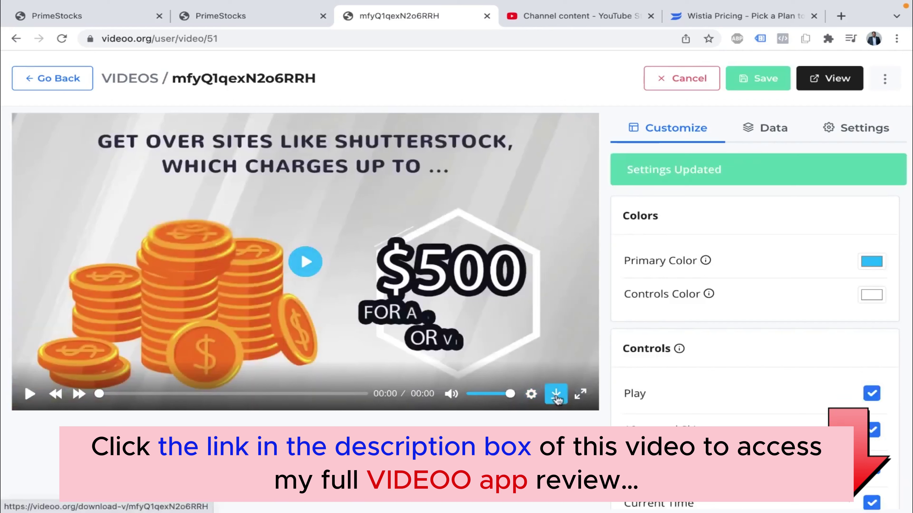
- Turn on Show Logo and choose primestocks pro logo.png as the logo
scroll(770, 323, "down", 4)
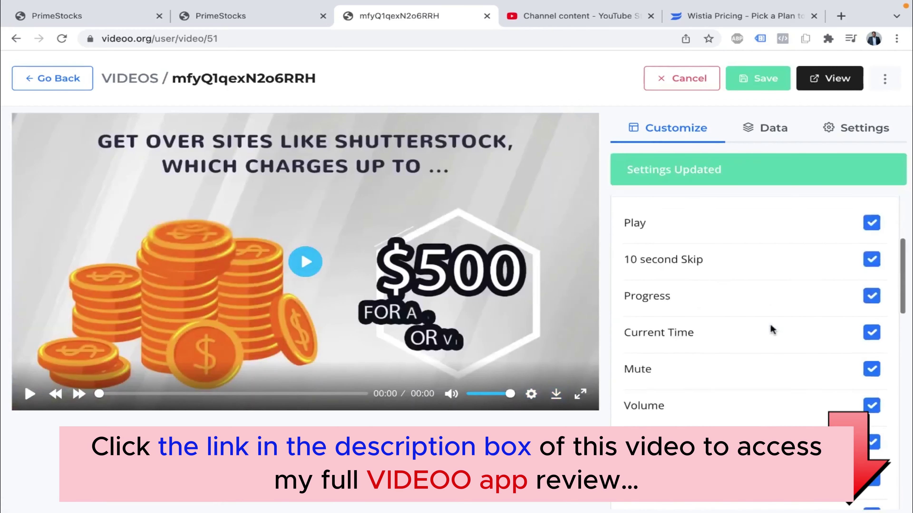
scroll(770, 326, "down", 8)
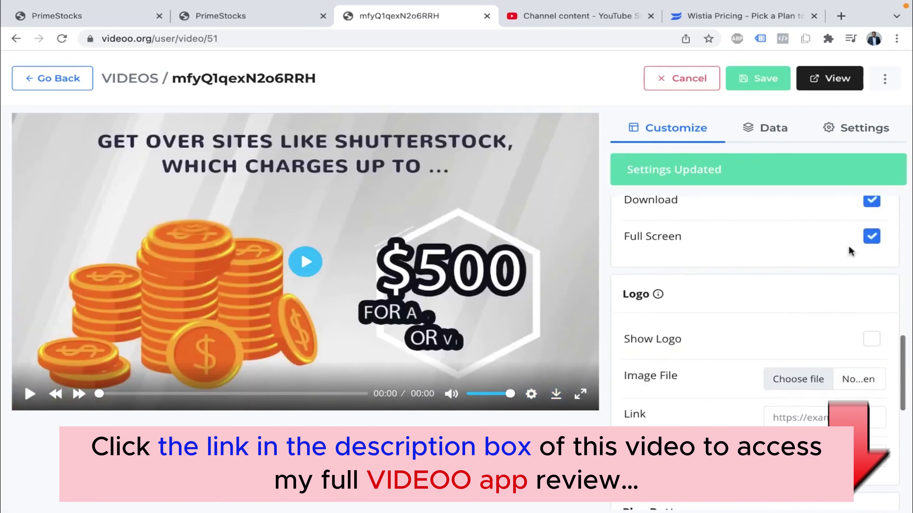
scroll(713, 321, "down", 2)
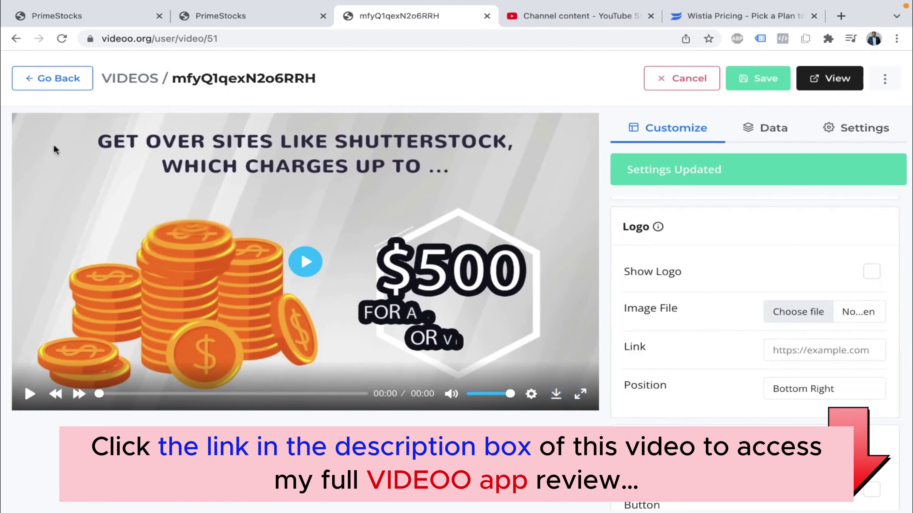
left_click(871, 274)
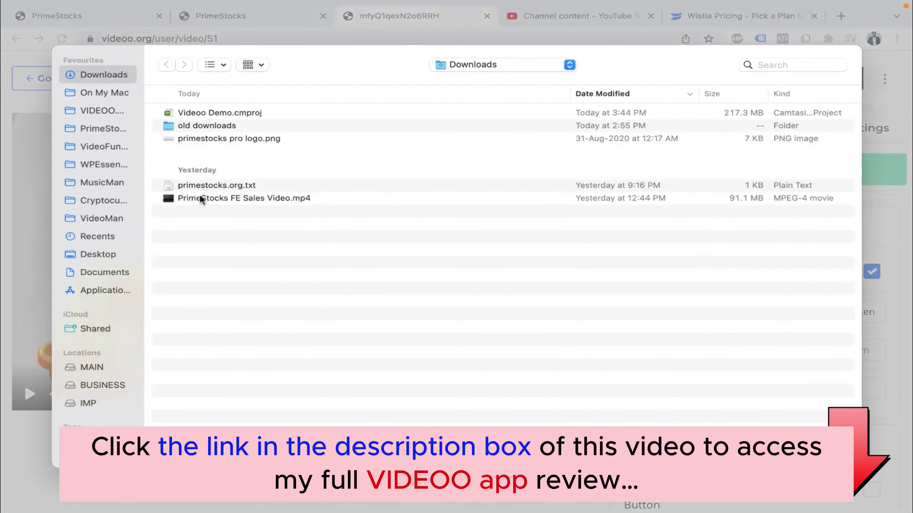
left_click(230, 138)
key("Return")
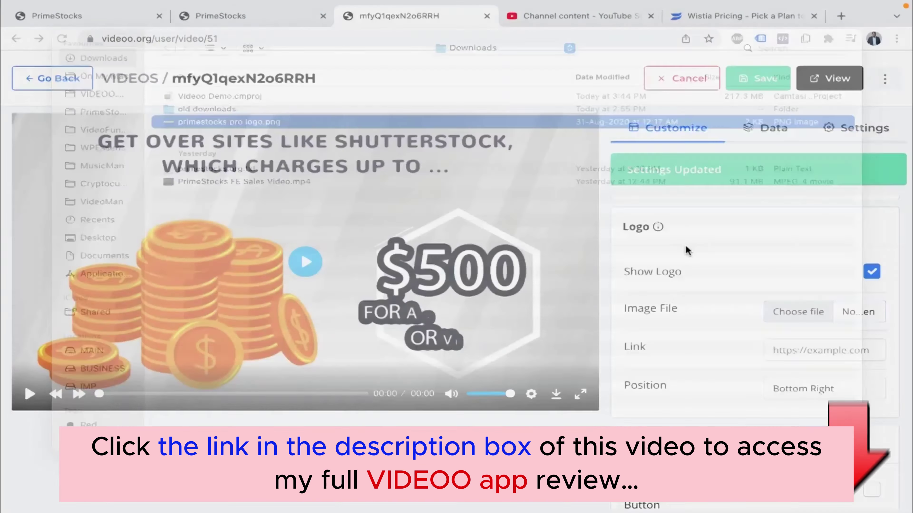
- Set the logo position to Top Left, save, and play the preview
scroll(772, 324, "down", 2)
left_click(820, 340)
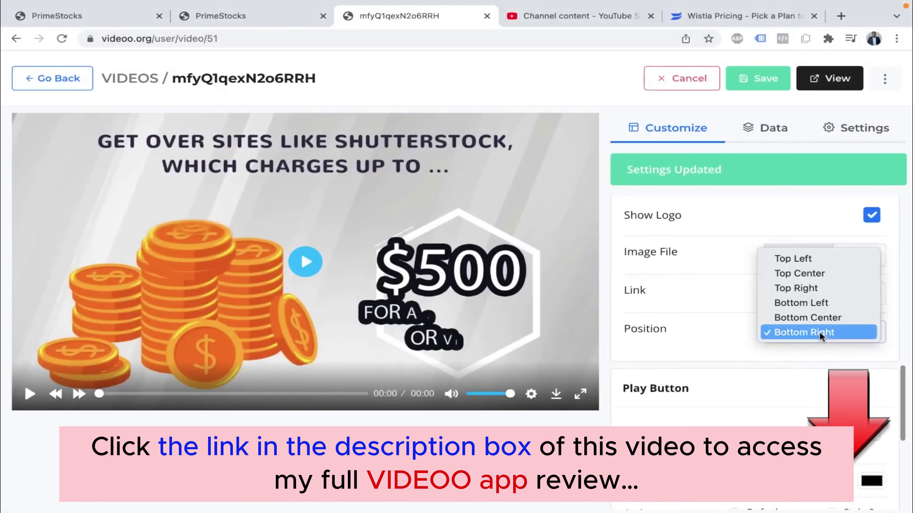
left_click(791, 258)
left_click(761, 82)
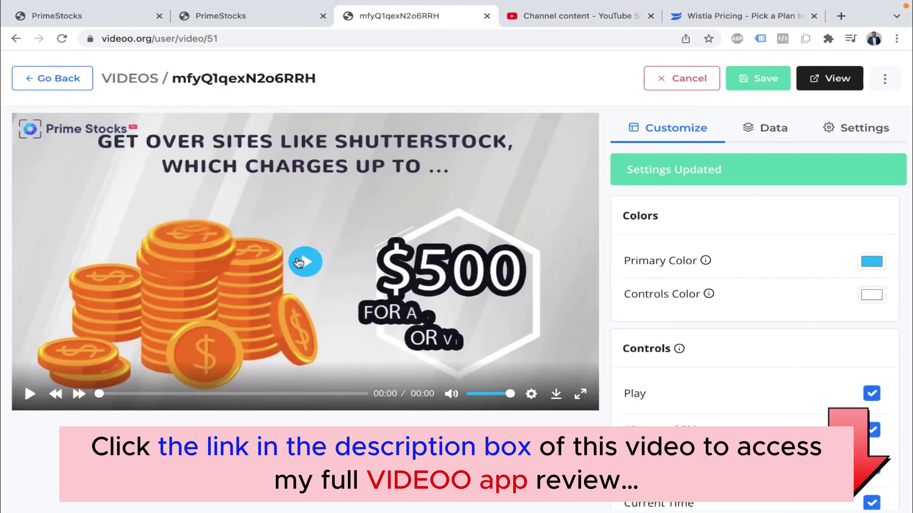
left_click(302, 262)
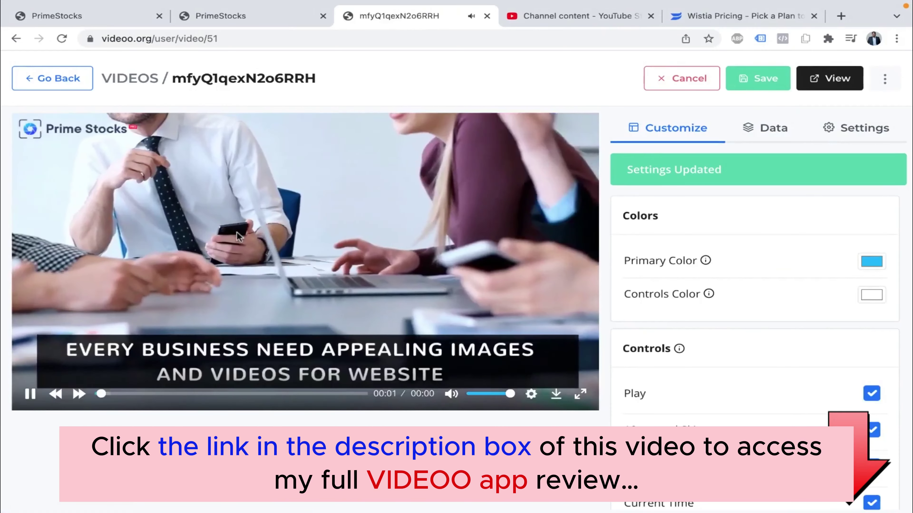
left_click(238, 237)
left_click(301, 261)
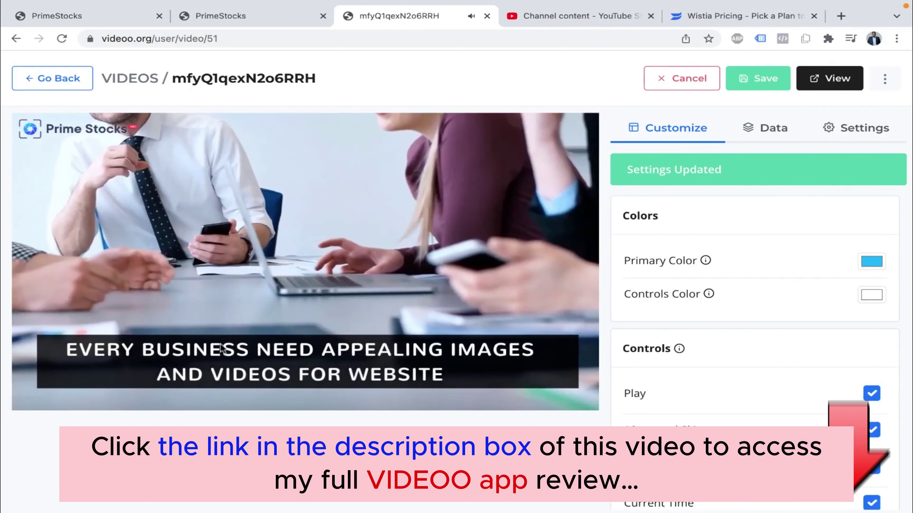
left_click_drag(177, 393, 221, 394)
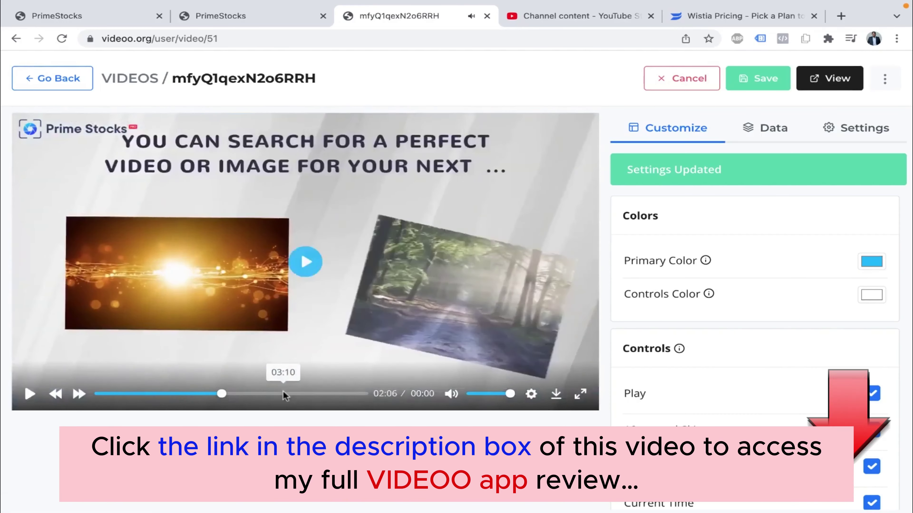
left_click(284, 394)
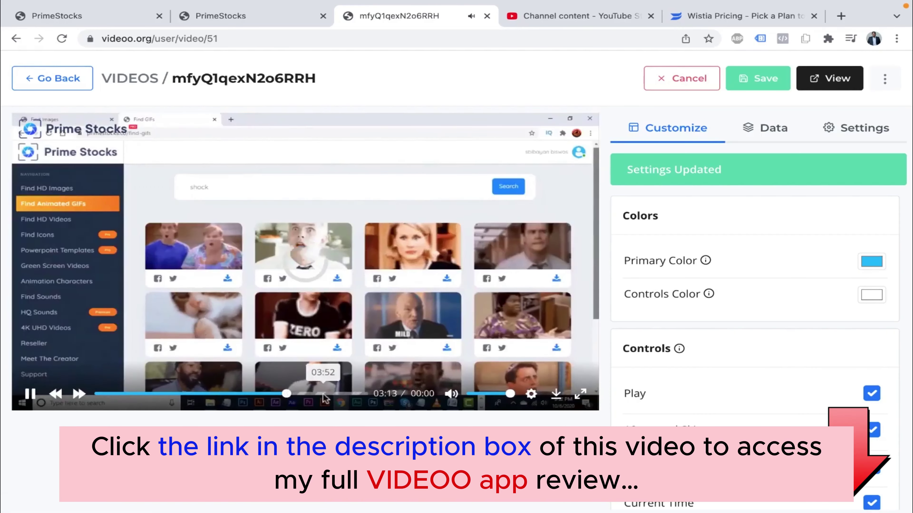
left_click(325, 394)
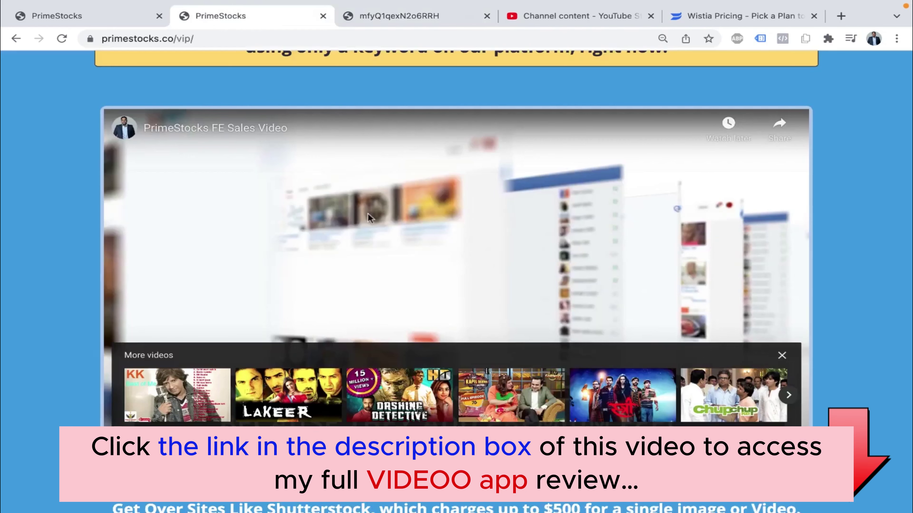
left_click(402, 22)
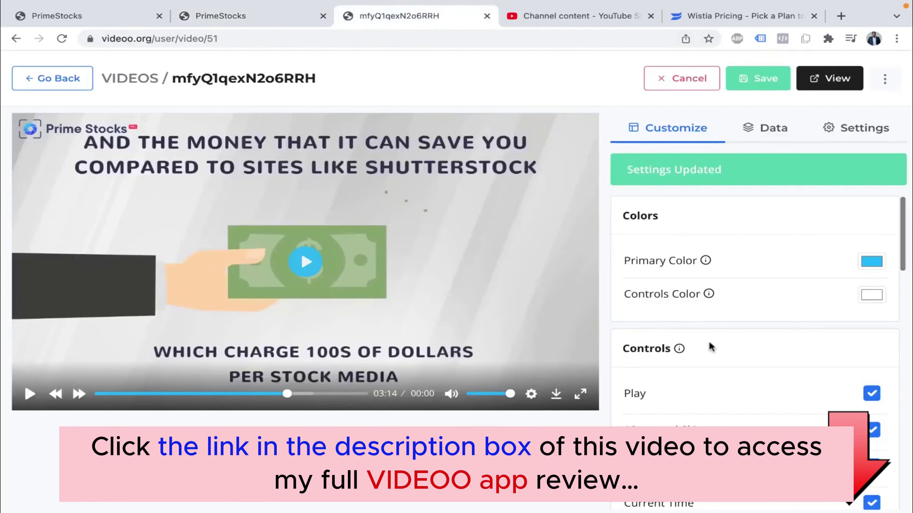
scroll(710, 347, "down", 10)
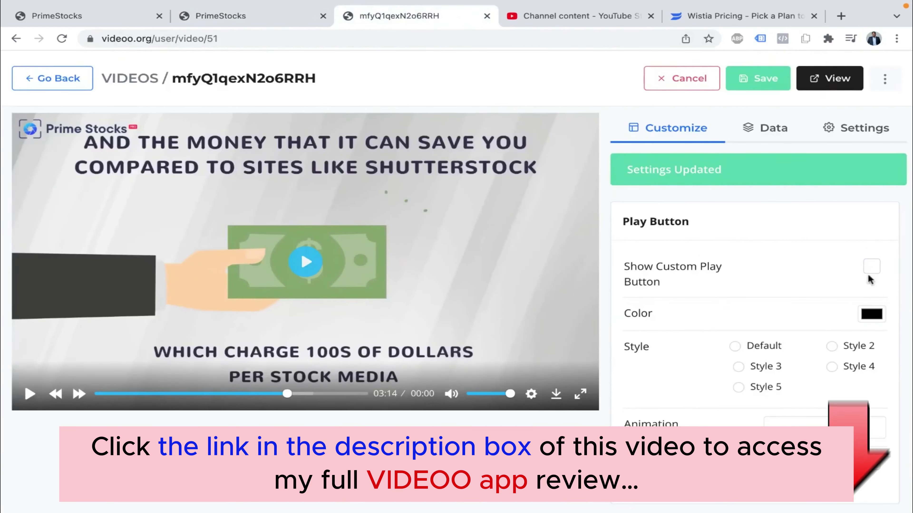
- Turn on the custom play button with Default style and a wobble animation
left_click(872, 266)
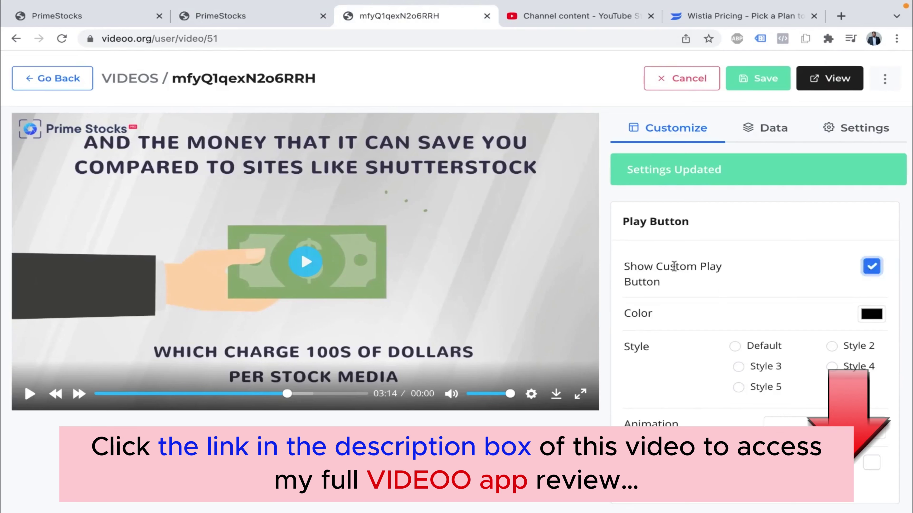
scroll(715, 307, "down", 3)
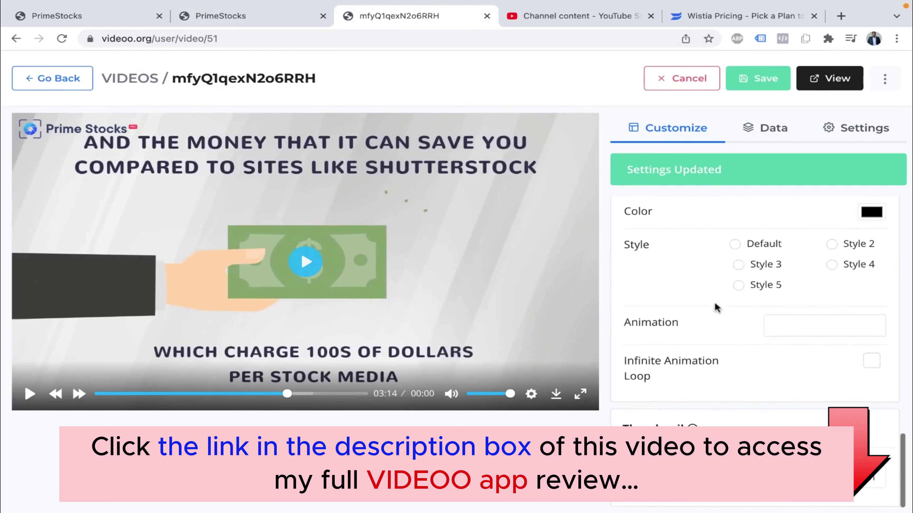
left_click(740, 266)
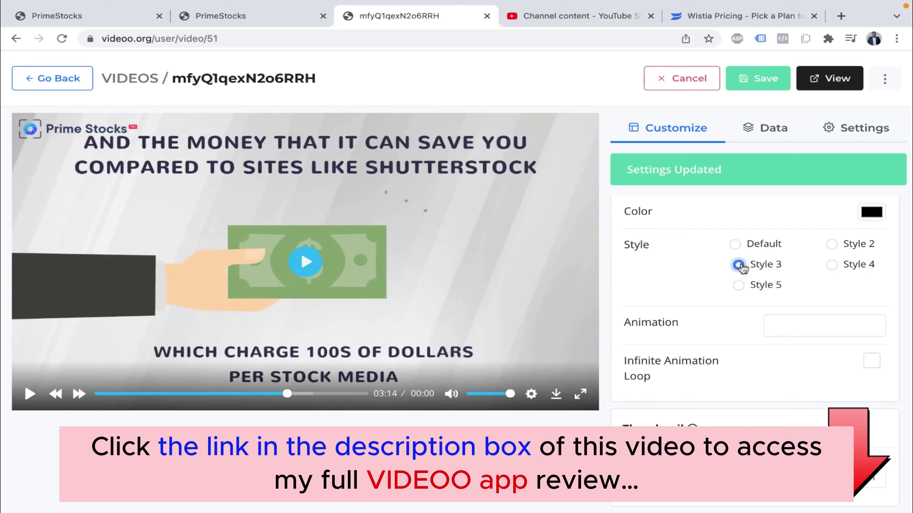
left_click(737, 247)
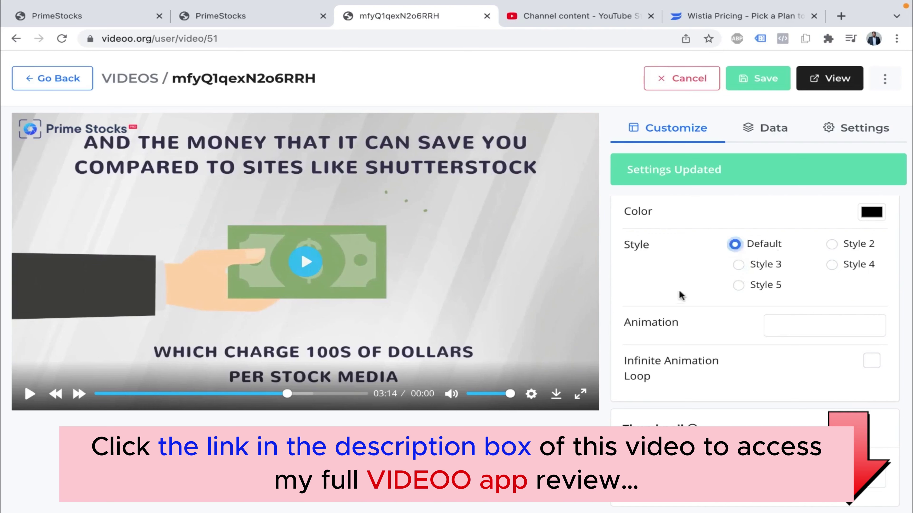
scroll(682, 297, "down", 1)
left_click(801, 322)
scroll(801, 323, "down", 3)
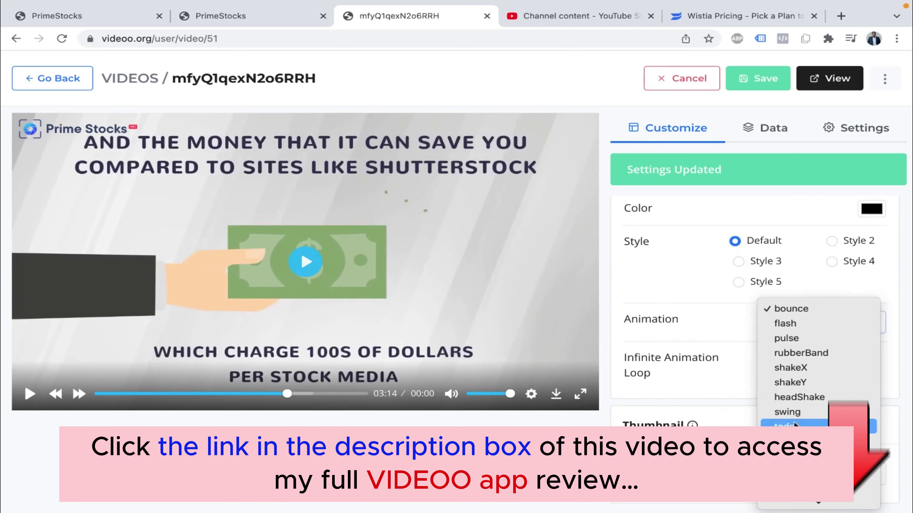
left_click(800, 155)
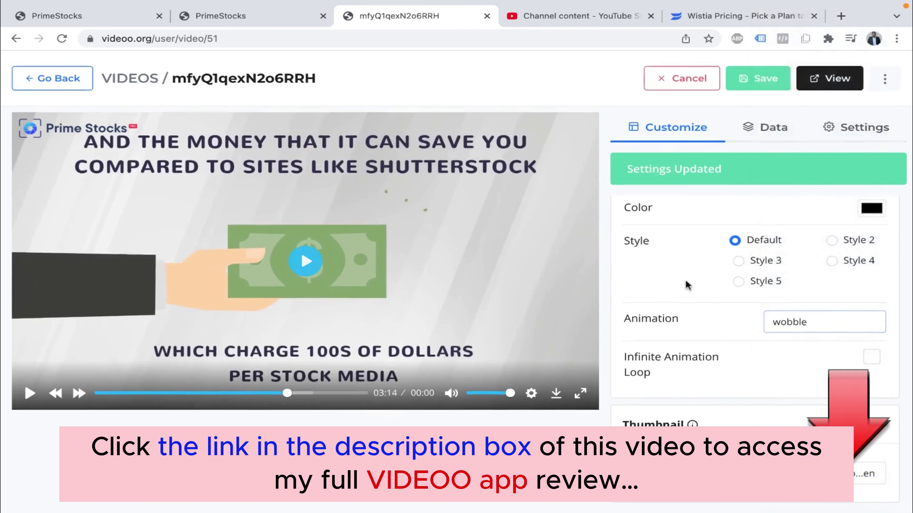
- Make the wobble animation loop infinitely, save, and go to the Data settings
scroll(685, 286, "down", 1)
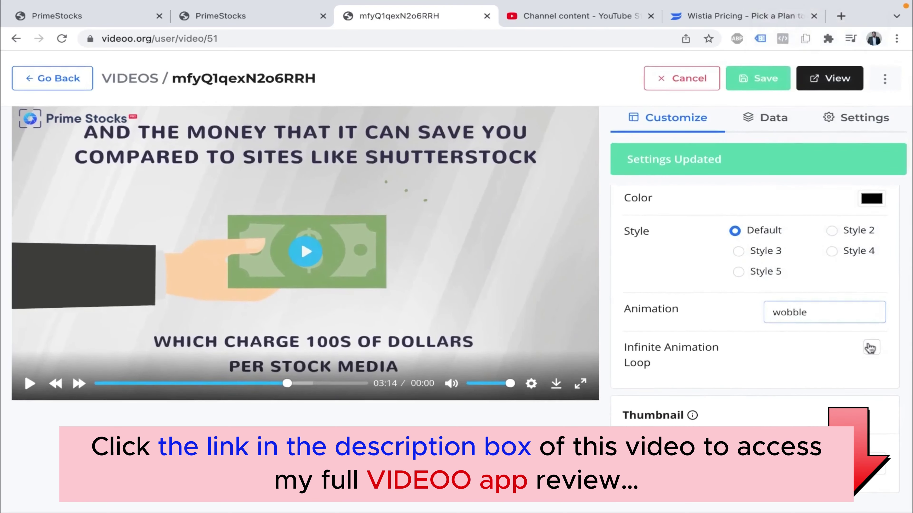
left_click(870, 350)
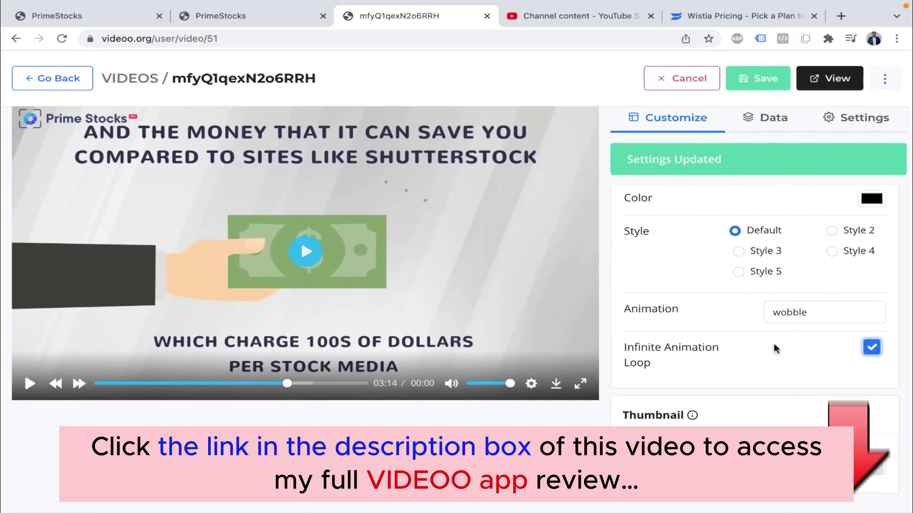
scroll(775, 349, "up", 6)
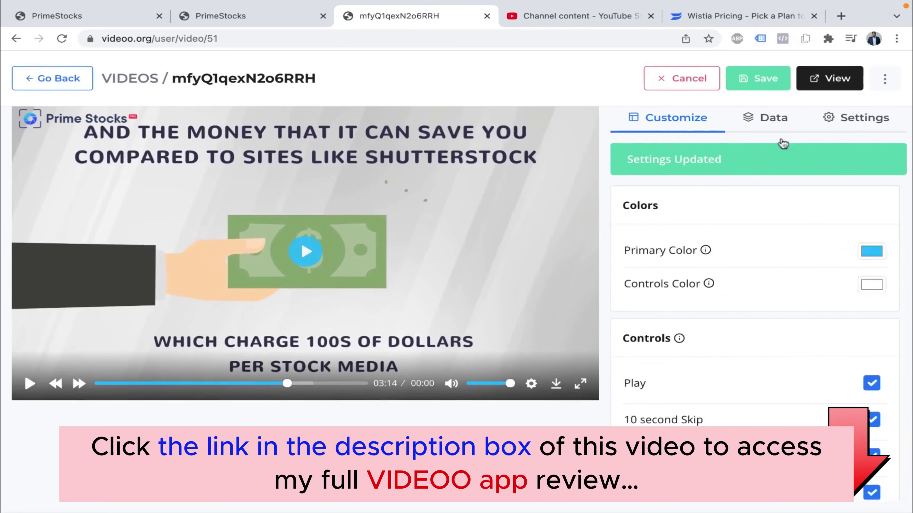
left_click(751, 80)
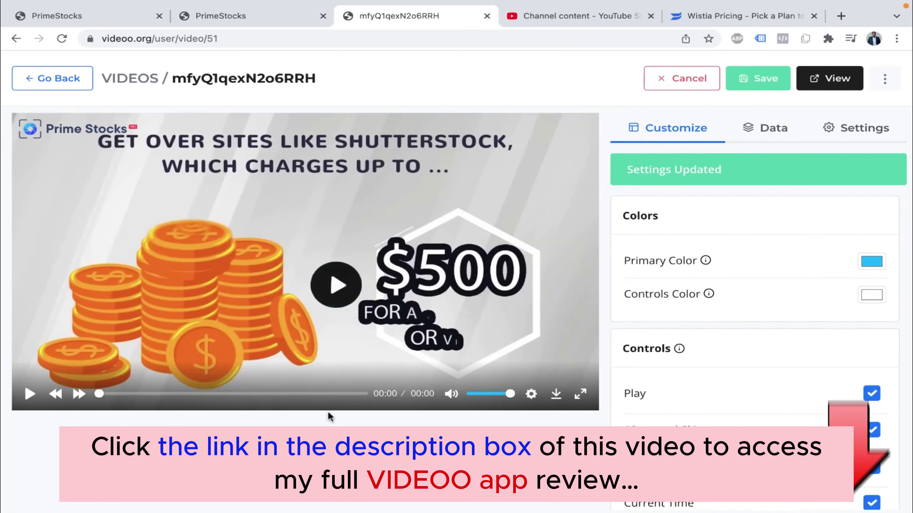
left_click(763, 133)
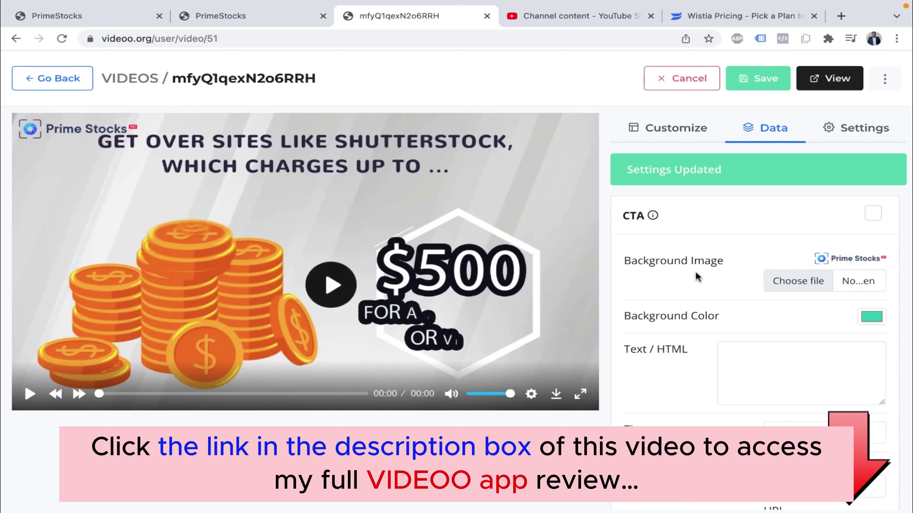
scroll(685, 309, "down", 6)
scroll(683, 308, "down", 15)
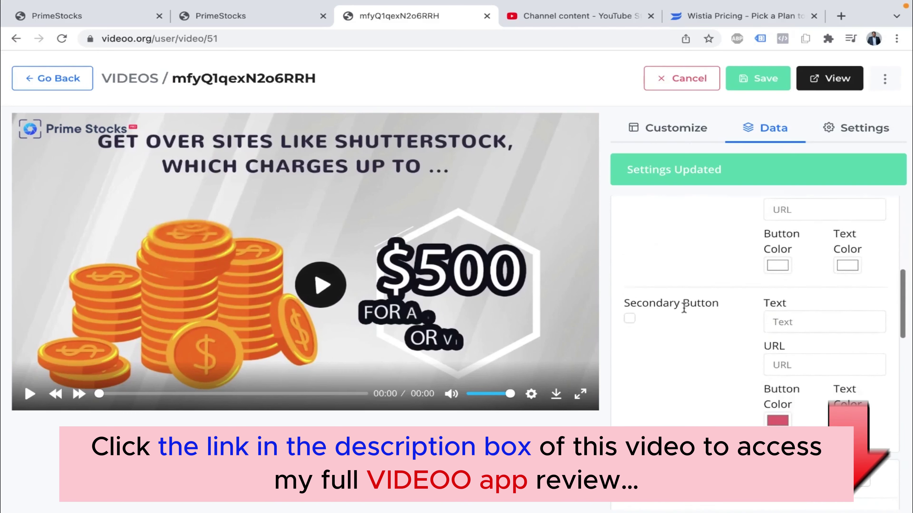
scroll(686, 312, "down", 2)
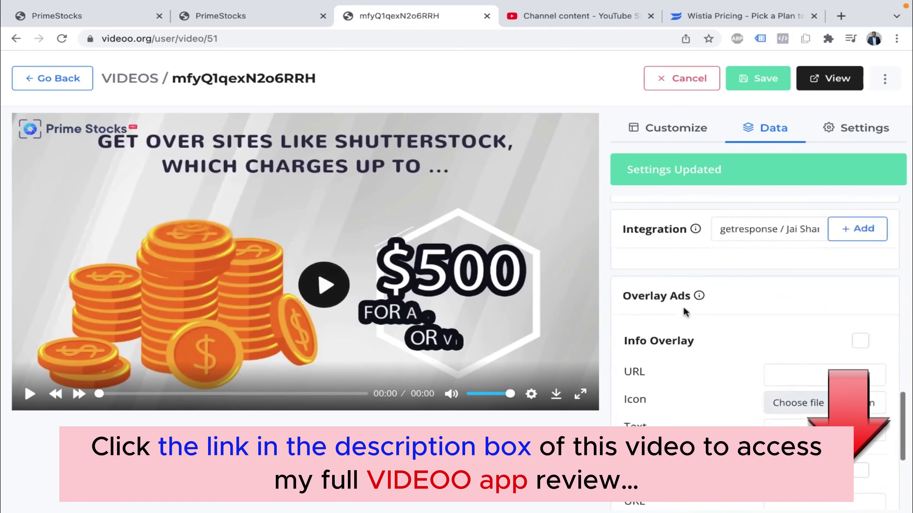
scroll(686, 311, "down", 8)
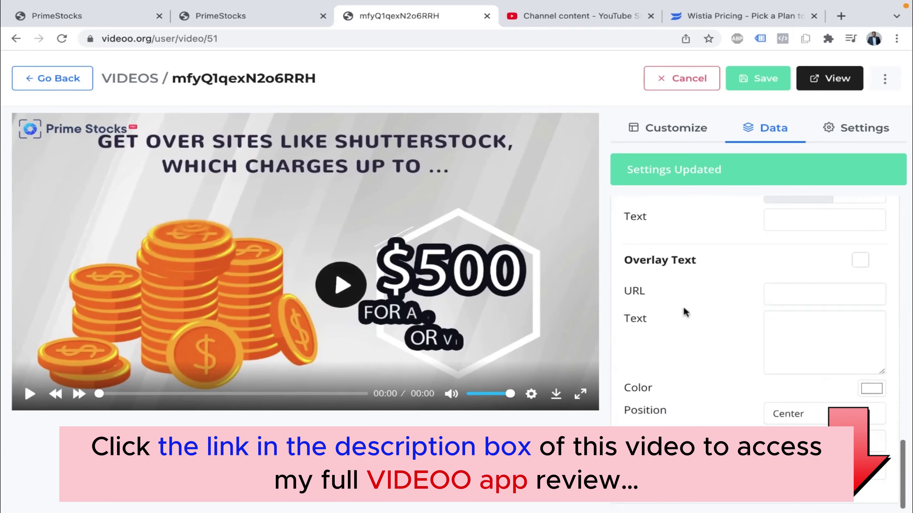
scroll(684, 312, "up", 20)
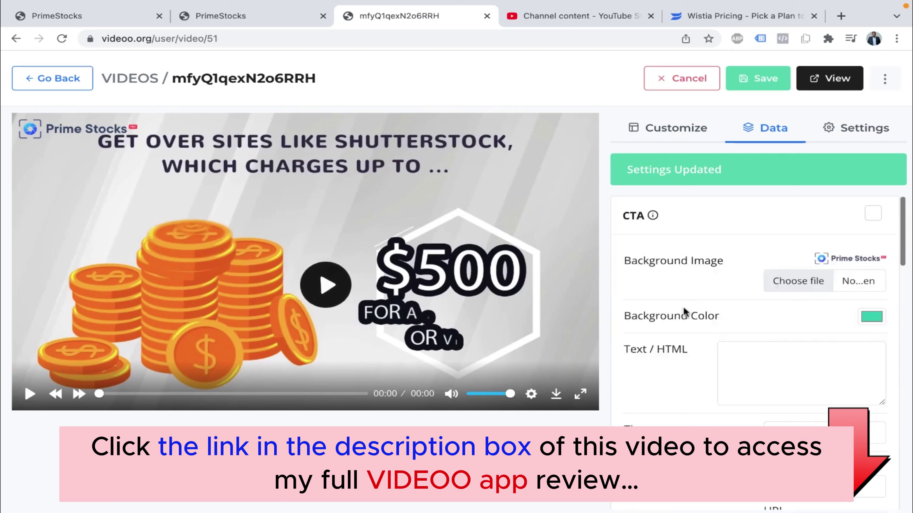
- Enable the CTA overlay and set a PNG from the VIDEOO folder as its background
left_click(873, 215)
scroll(693, 250, "down", 2)
scroll(693, 250, "up", 1)
scroll(694, 251, "up", 1)
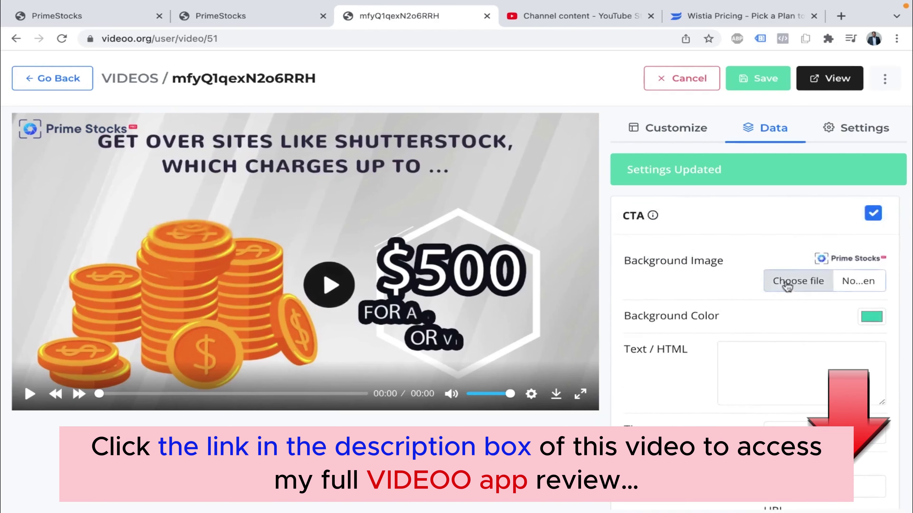
left_click(764, 276)
left_click(100, 111)
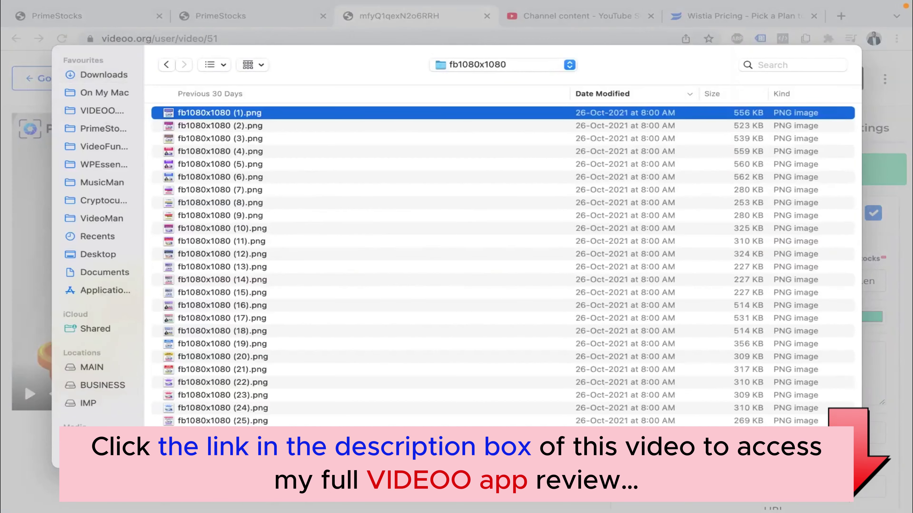
key("Return")
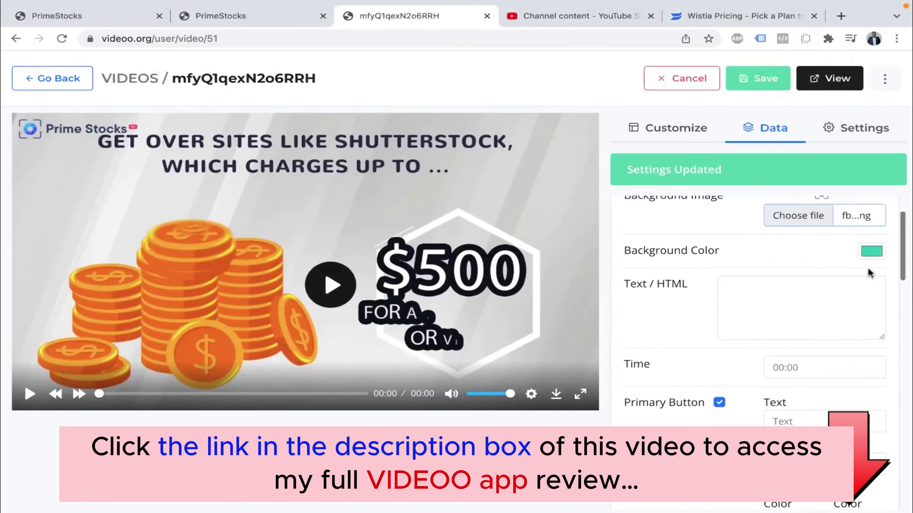
- Change the CTA text to 'Click here' and make it appear at 00:00:01
left_click(761, 305)
type("here")
scroll(808, 267, "down", 3)
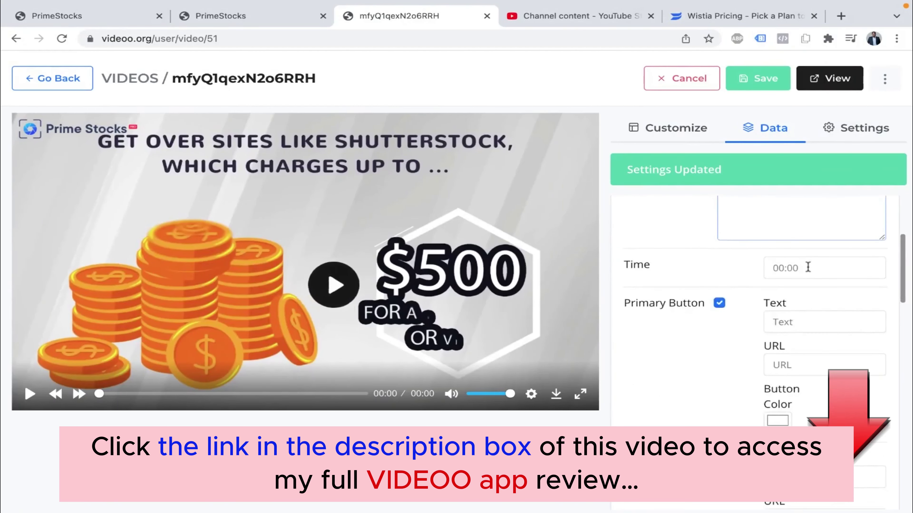
left_click(808, 267)
left_click(787, 367)
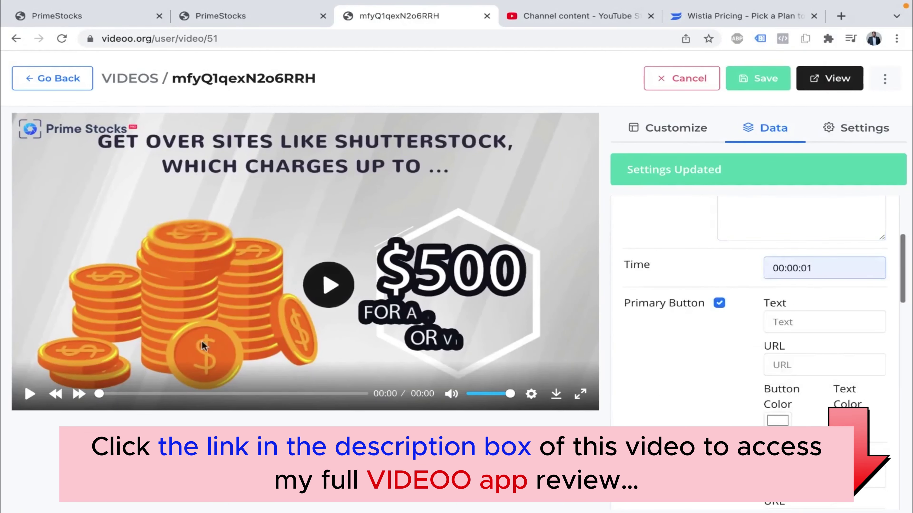
scroll(735, 329, "down", 2)
- Add a magenta 'Get VIDEOO' primary button linking to videoo.org and save the CTA
left_click(786, 269)
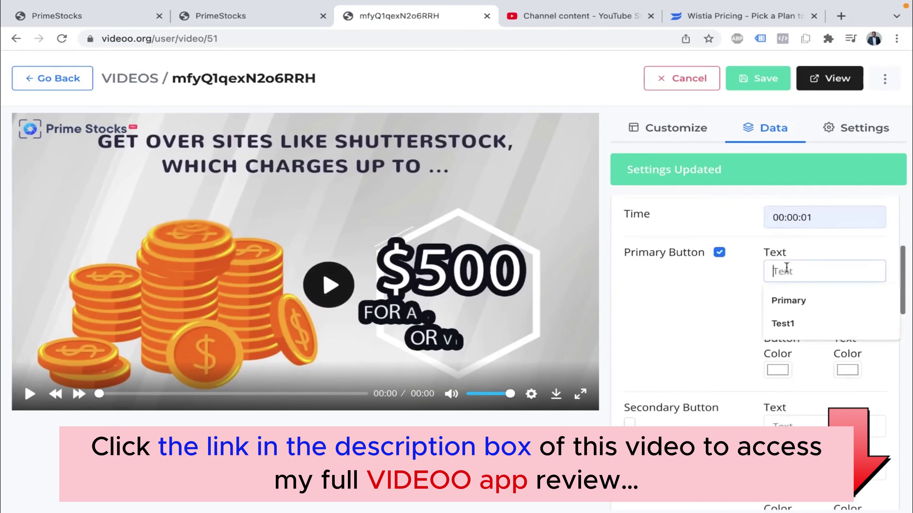
type("Get VIDEOO")
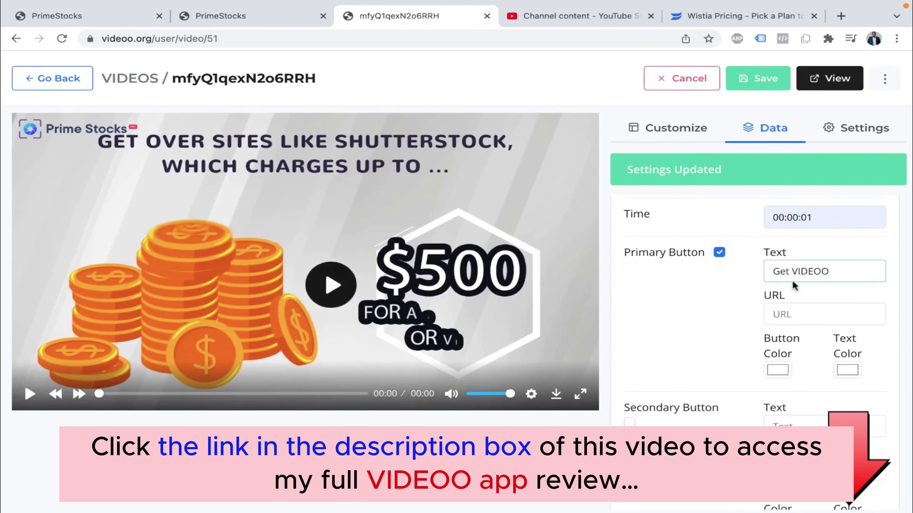
left_click(786, 315)
type("videoo.org")
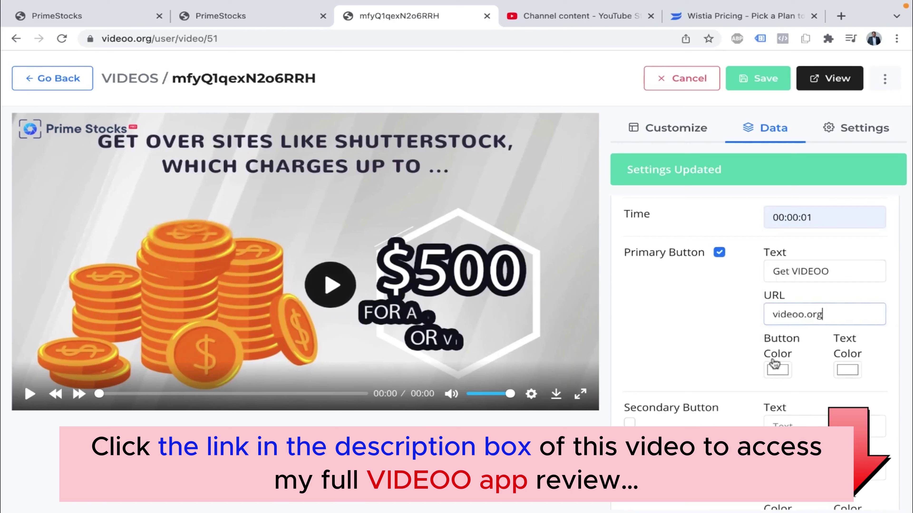
left_click(777, 370)
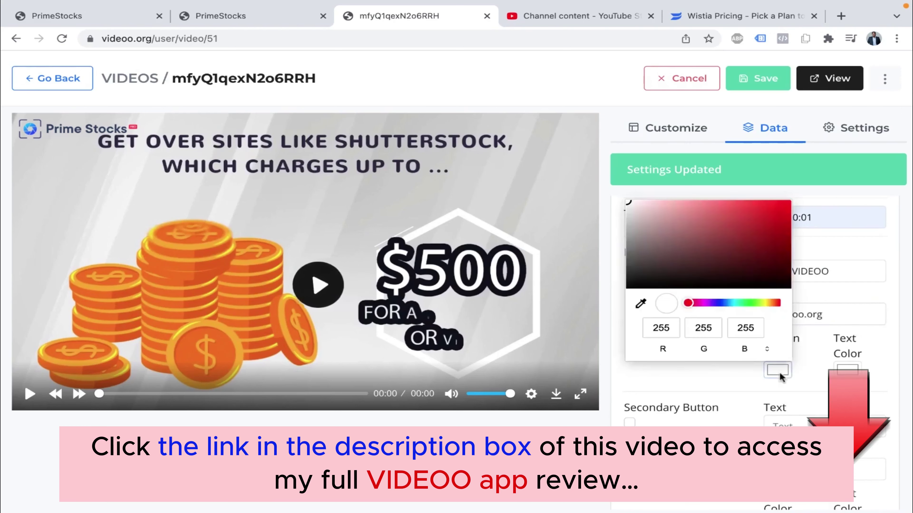
left_click(769, 228)
left_click(706, 383)
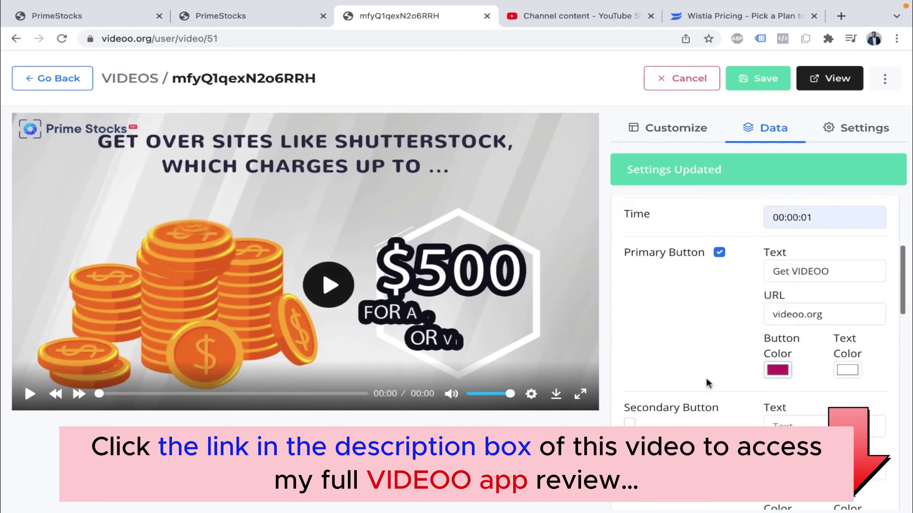
scroll(706, 383, "down", 10)
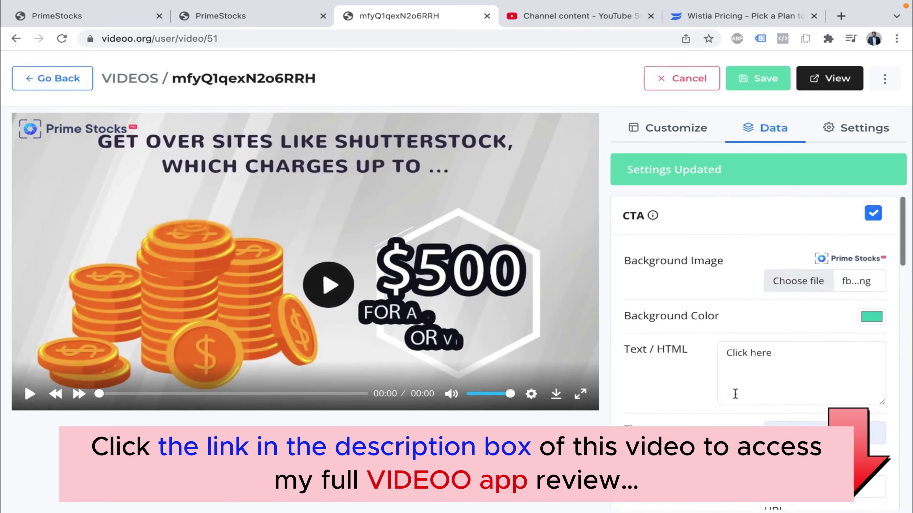
left_click(759, 77)
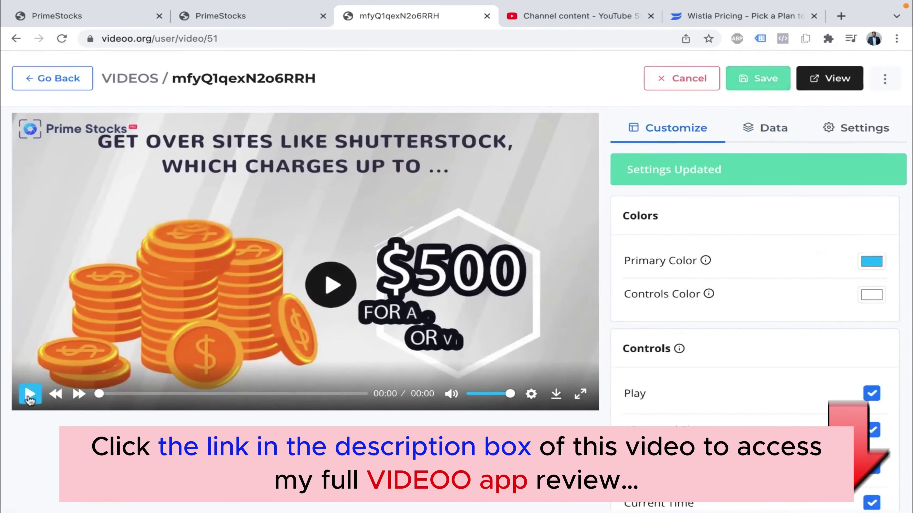
- Preview the CTA with its Get VIDEOO button, then scroll Data settings to Email Leads Form
left_click(29, 394)
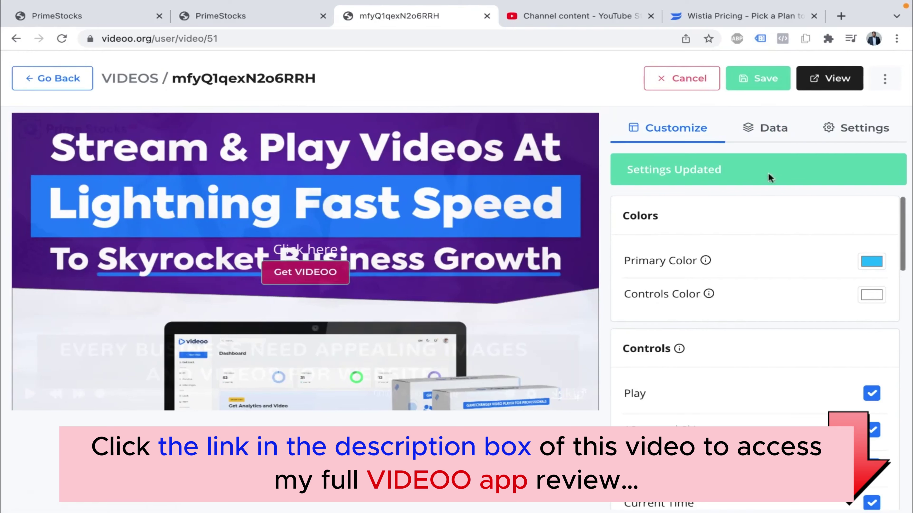
left_click(769, 129)
scroll(663, 343, "down", 10)
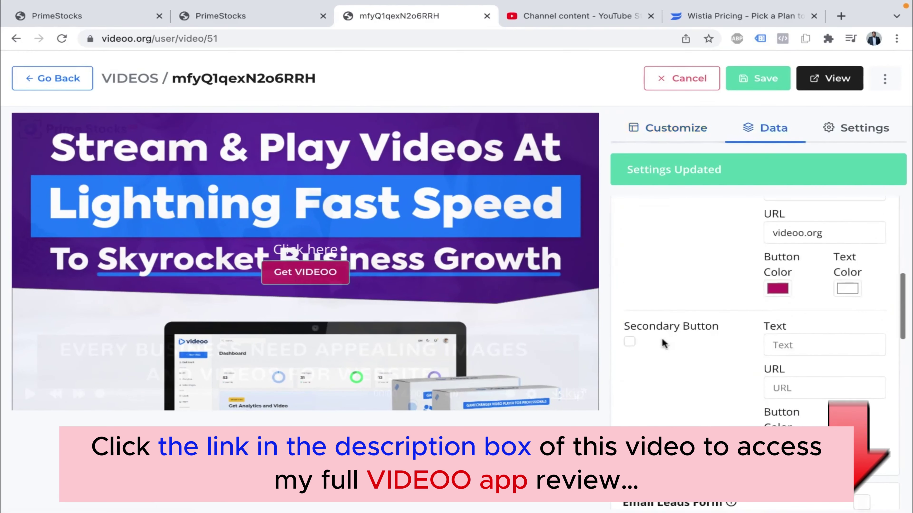
scroll(662, 343, "down", 1)
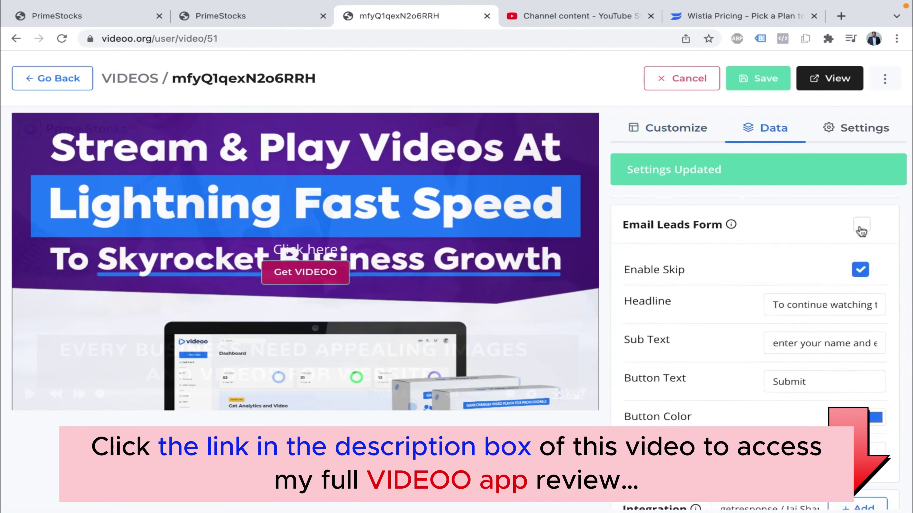
- Enable the Email Leads Form at time 00:00:05 and start adding a mailing-list integration
left_click(861, 230)
scroll(861, 232, "down", 1)
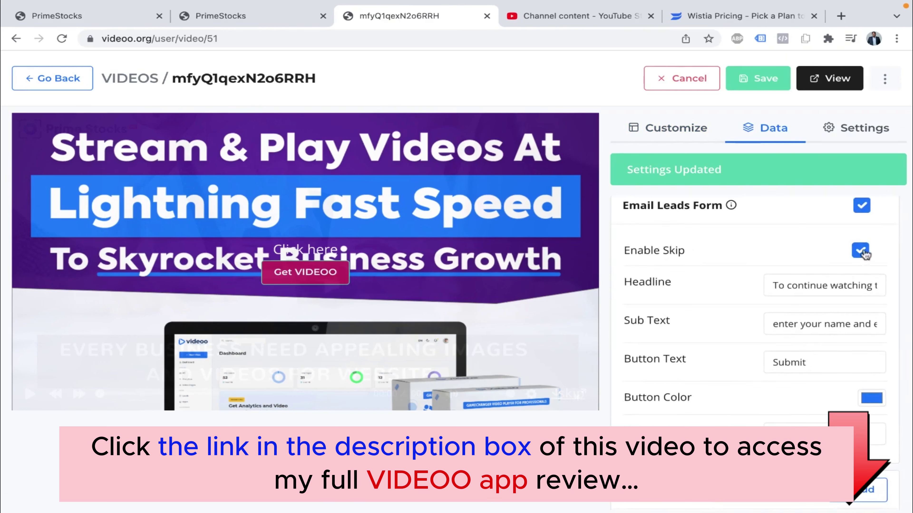
scroll(735, 315, "down", 1)
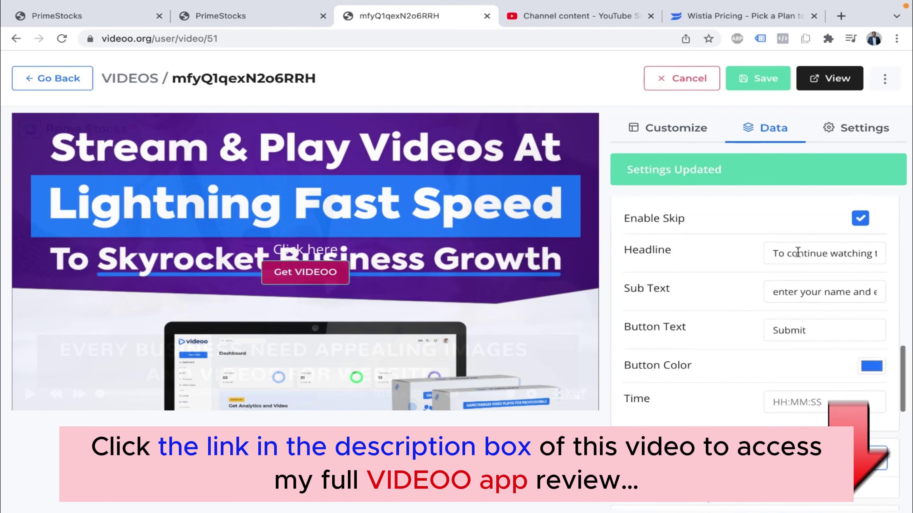
scroll(726, 340, "down", 3)
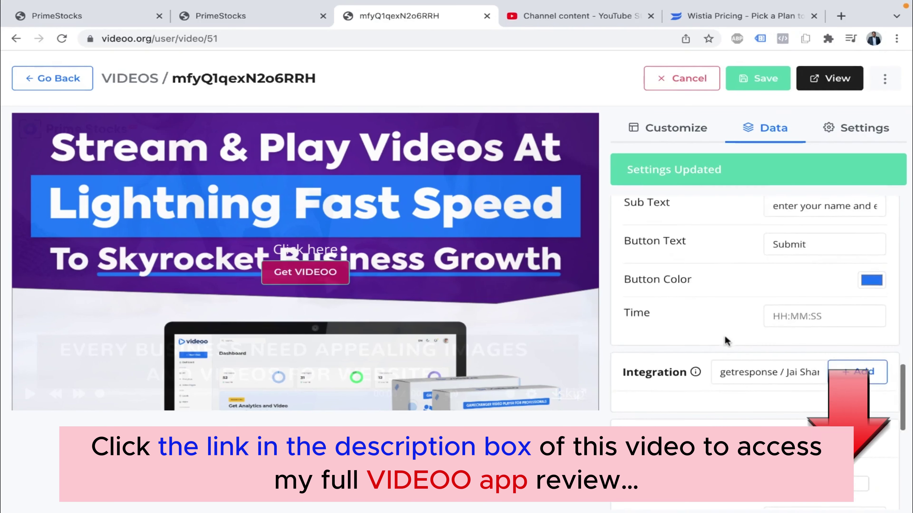
left_click(777, 310)
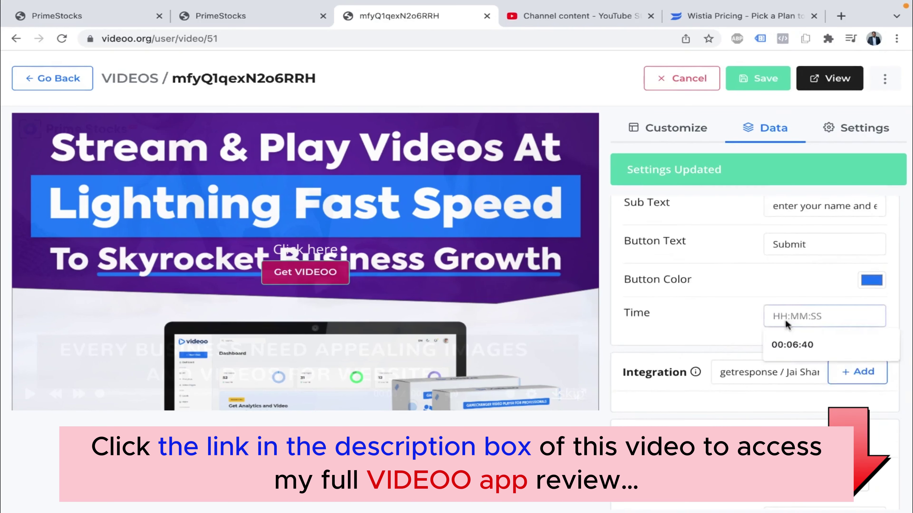
left_click(789, 344)
key("ctrl+a")
type("00:00:")
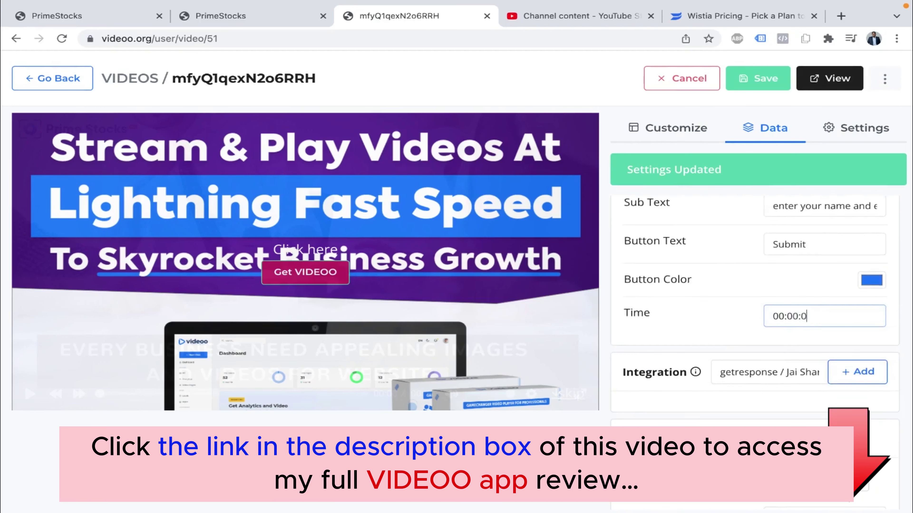
scroll(742, 327, "down", 2)
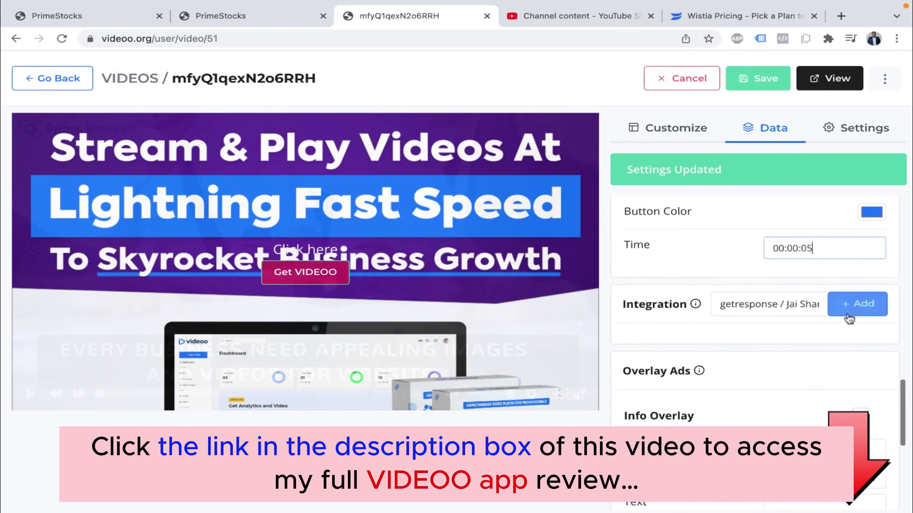
left_click(850, 315)
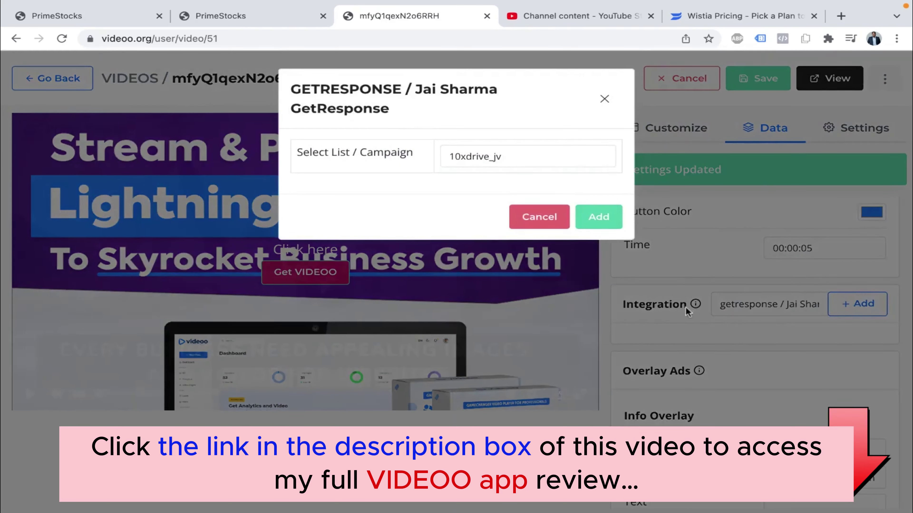
- Leave the campaign as 10xdrive_jv, cancel the GetResponse dialog, and save the video settings
left_click(473, 157)
left_click(395, 192)
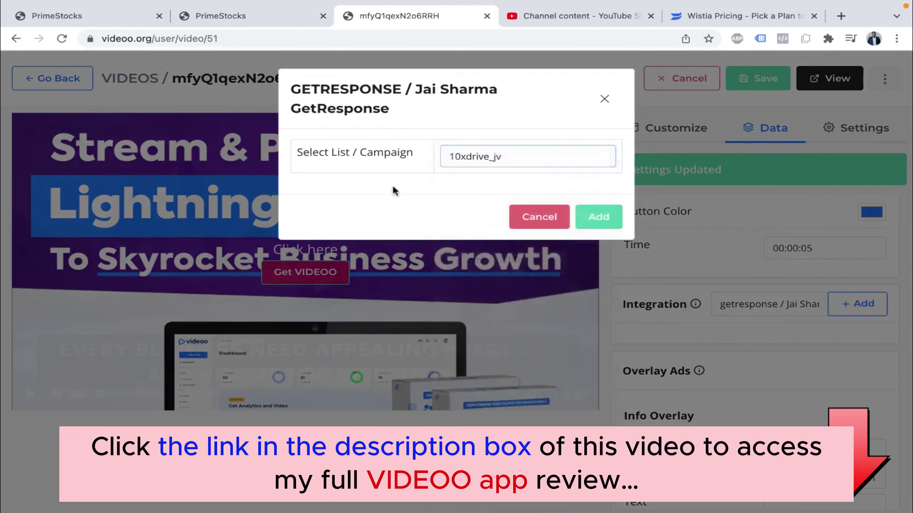
left_click(534, 217)
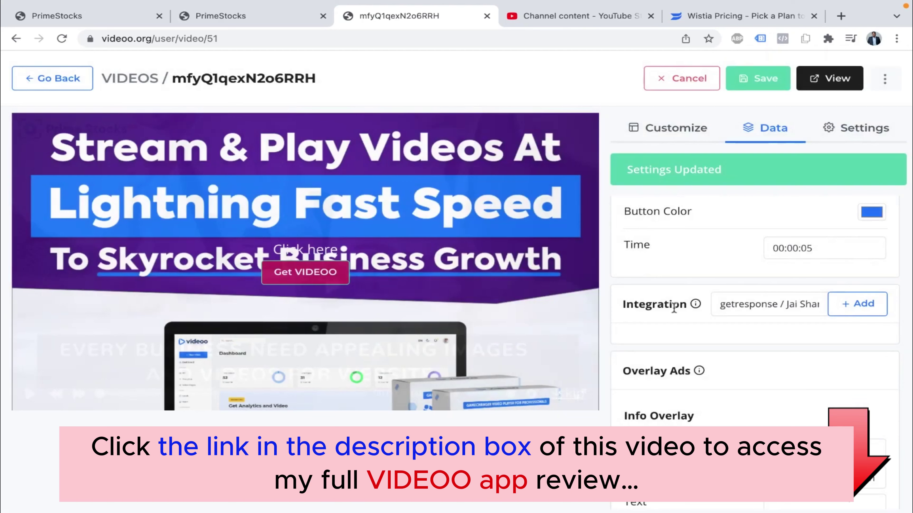
scroll(747, 285, "down", 10)
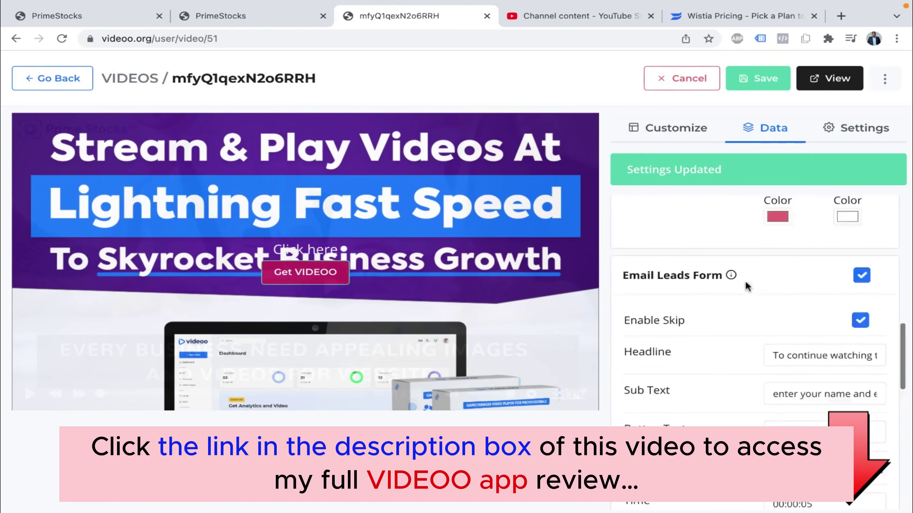
scroll(775, 258, "down", 10)
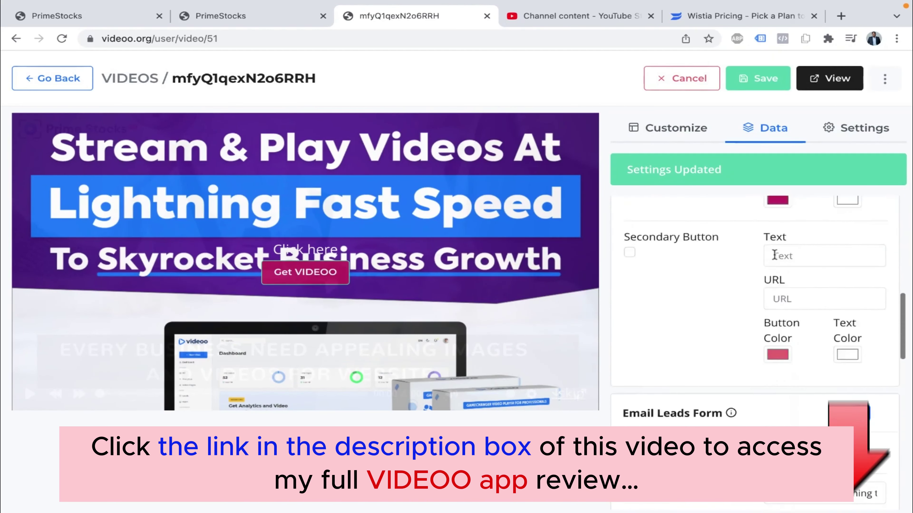
scroll(853, 272, "up", 5)
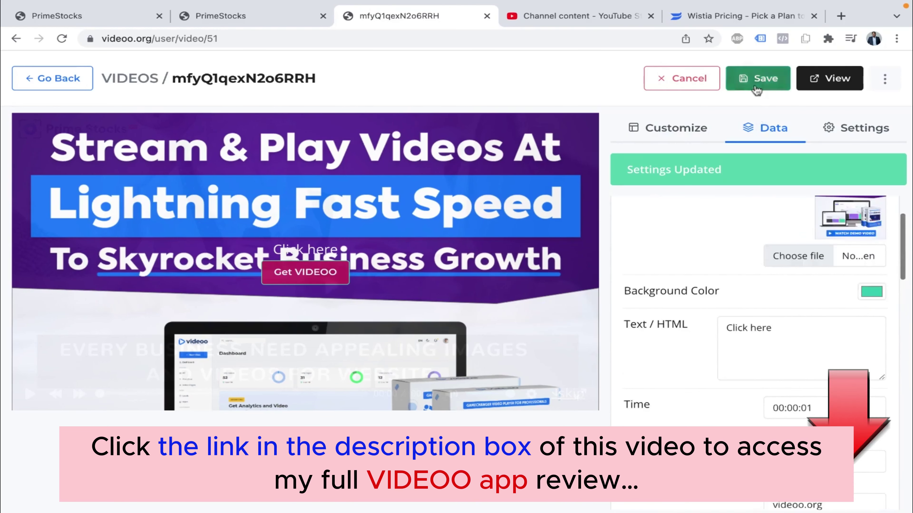
left_click(757, 78)
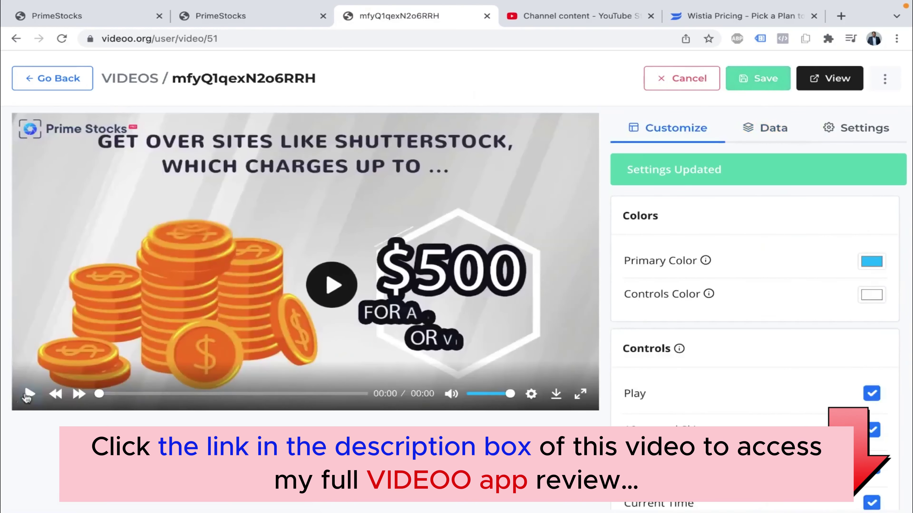
- Play the preview, enter a name in the leads form when it appears, and continue playback
left_click(29, 394)
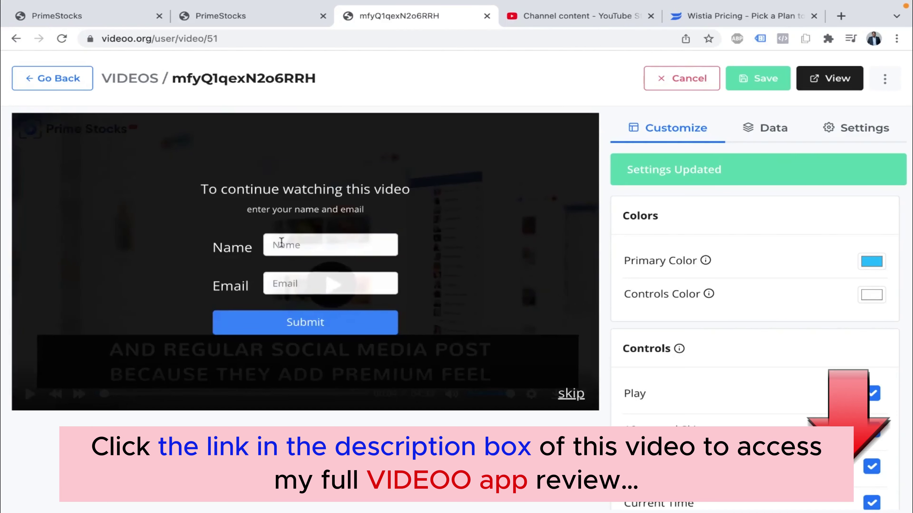
left_click(291, 244)
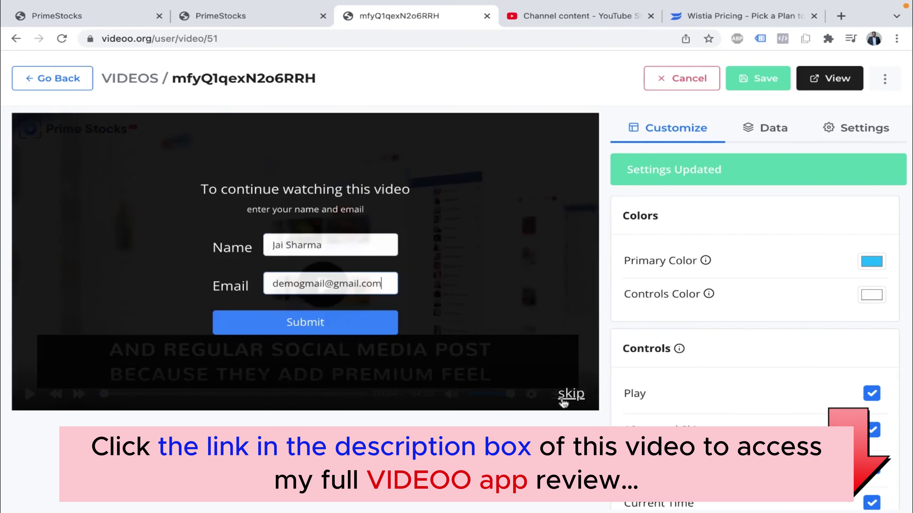
left_click(324, 329)
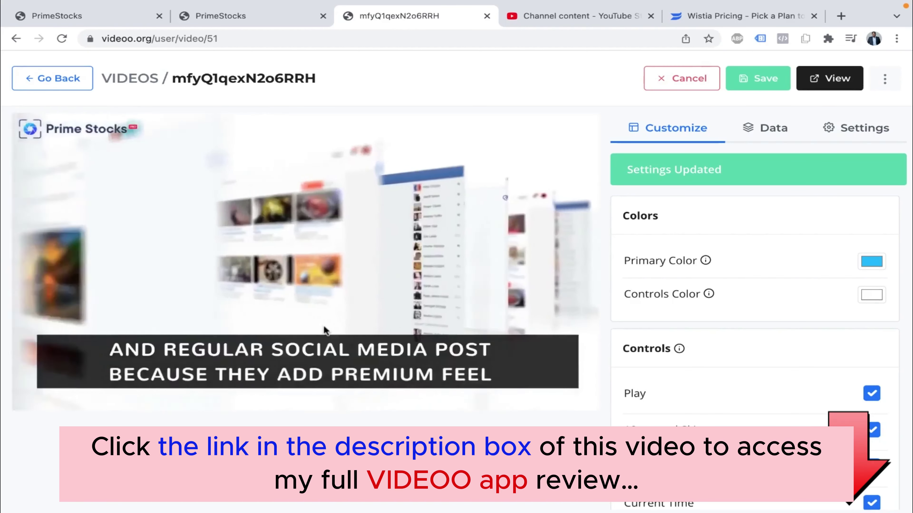